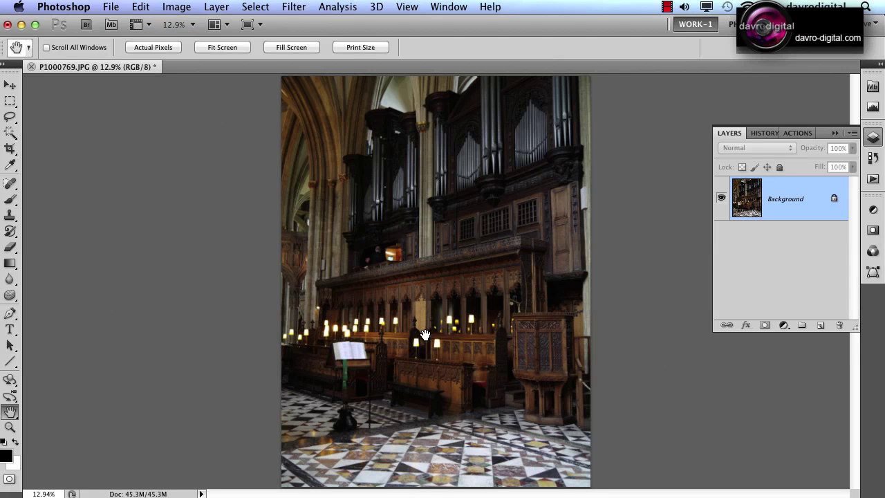
# Step: Zoom in and pan over the choir stalls and organ loft, then fit the photo on screen
pyautogui.click(422, 340)
pyautogui.click(418, 340)
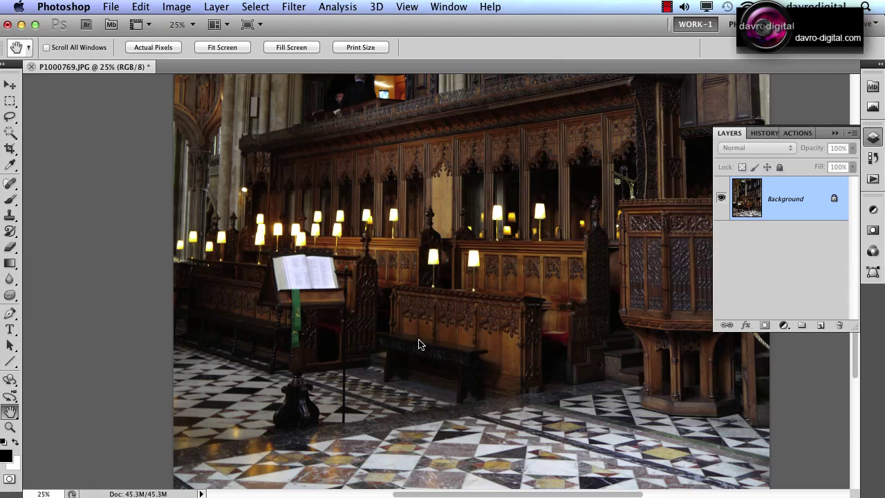
pyautogui.click(433, 332)
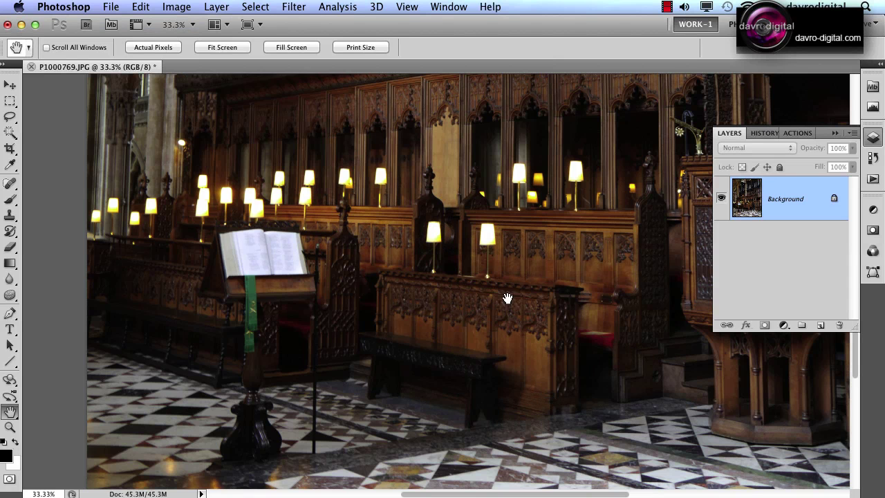
pyautogui.moveTo(604, 317); pyautogui.dragTo(558, 469)
pyautogui.moveTo(536, 360); pyautogui.dragTo(533, 390)
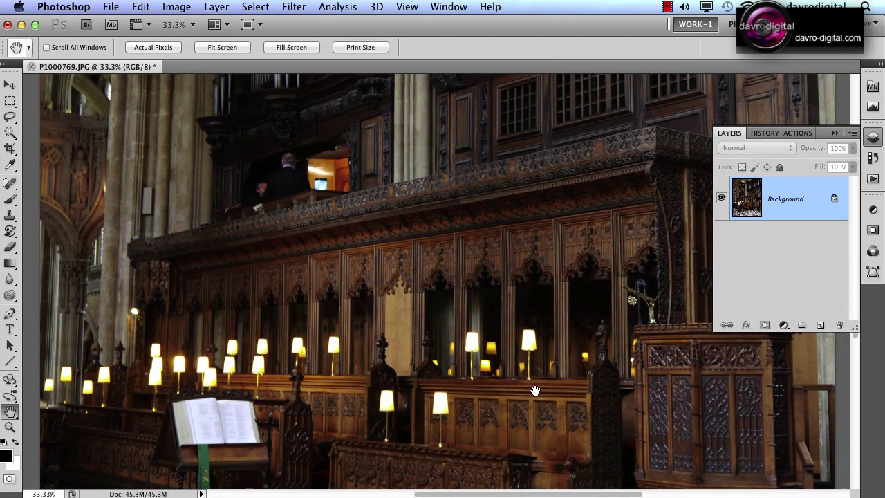
pyautogui.moveTo(502, 352); pyautogui.dragTo(500, 401)
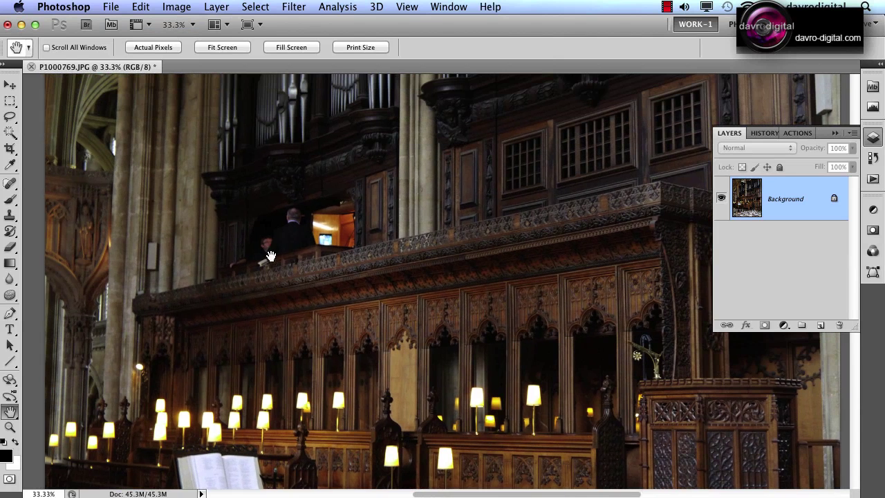
pyautogui.moveTo(326, 262); pyautogui.dragTo(282, 397)
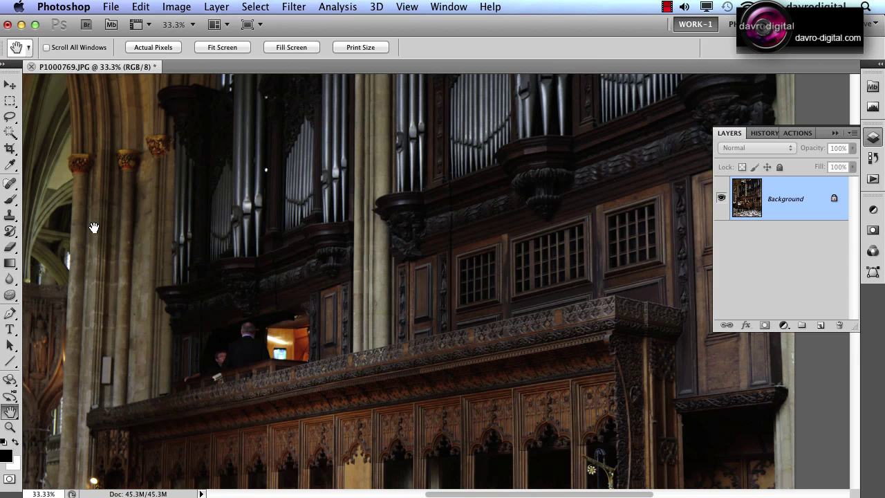
pyautogui.press('super+0')
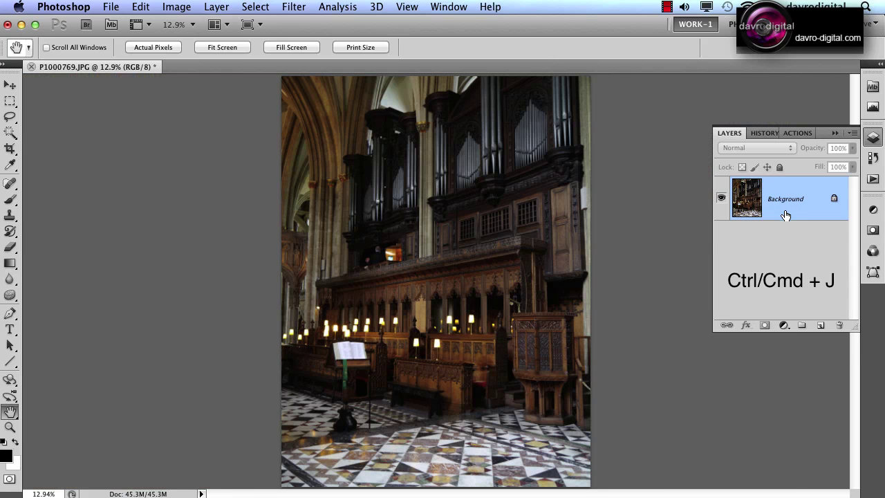
# Step: Duplicate the background into Layer 1 and convert Layer 1 to a Smart Object
pyautogui.hotkey('ctrl', 'j')
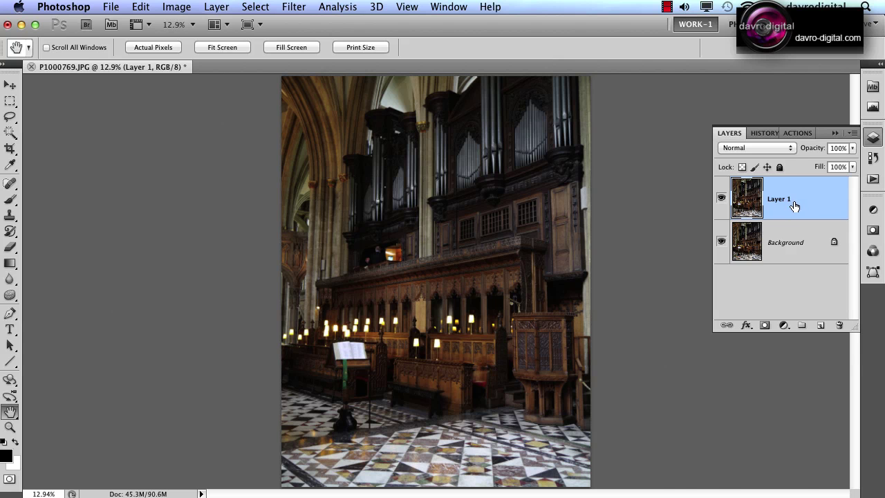
pyautogui.rightClick(805, 200)
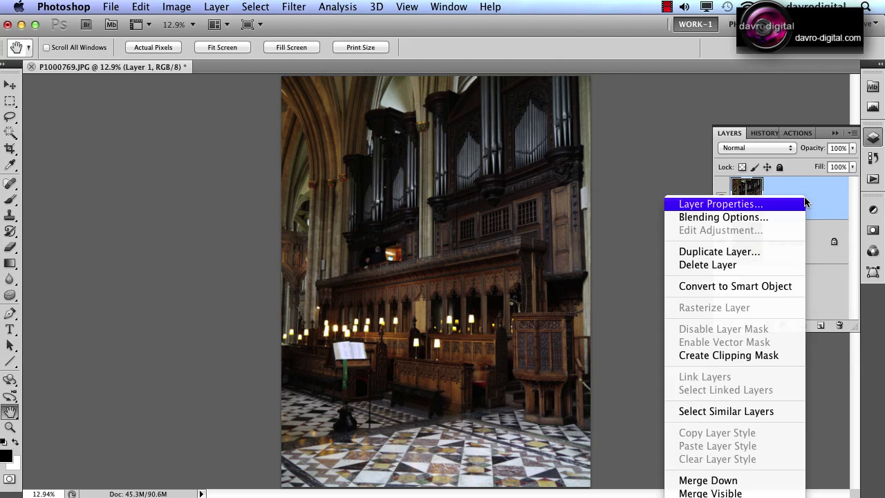
pyautogui.click(741, 287)
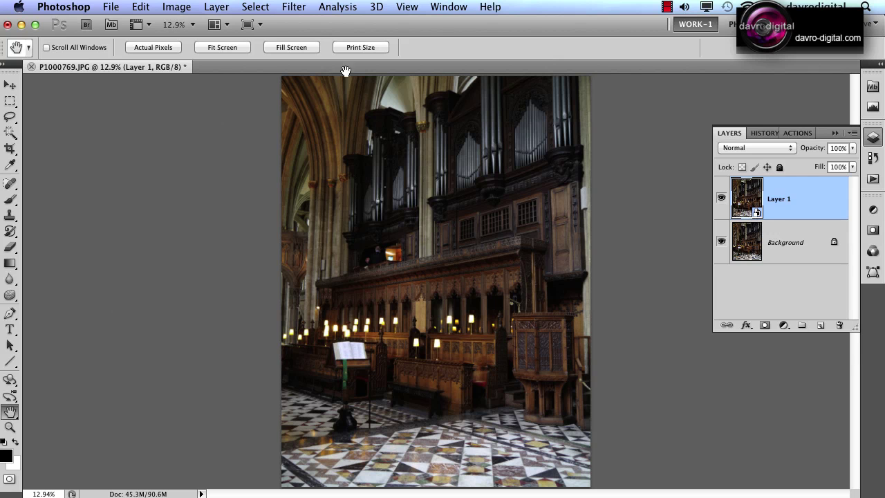
pyautogui.click(296, 7)
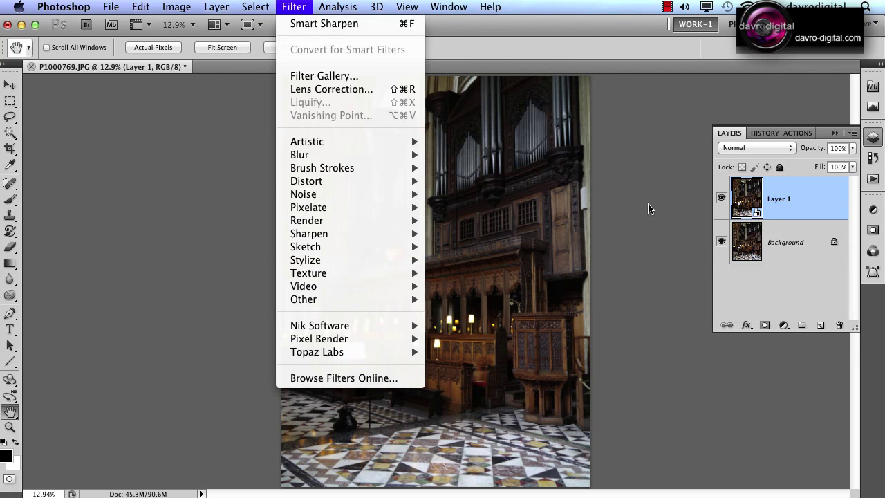
# Step: Run Filter > Topaz Labs > Topaz Adjust 4 on the Layer 1 smart object
pyautogui.moveTo(362, 359)
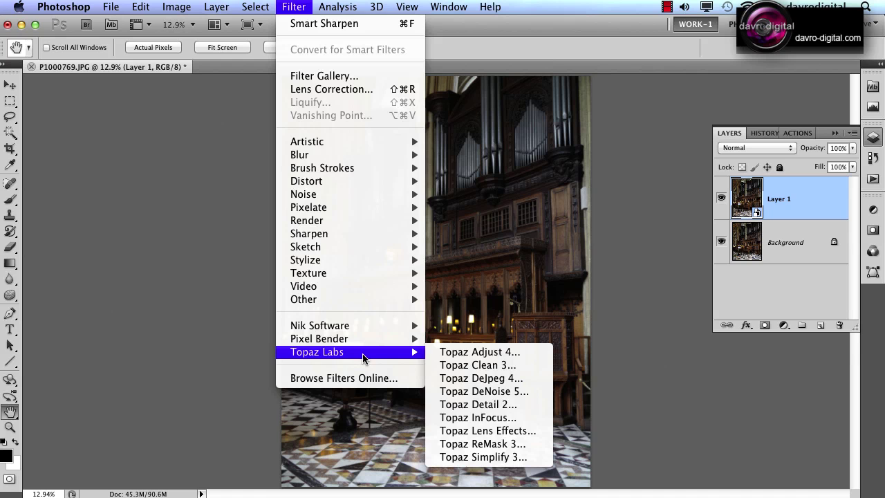
pyautogui.click(463, 353)
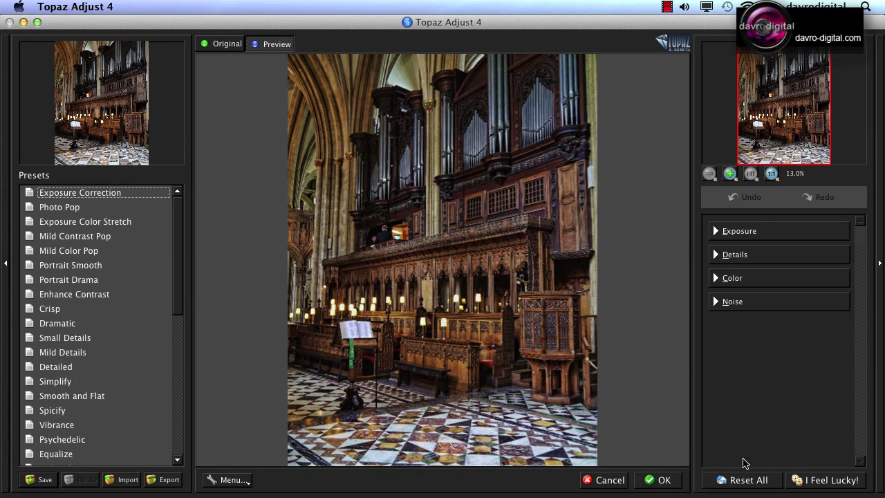
# Step: Reset all, compare Exposure Color Stretch, Small Details and Mild Details, apply Detailed, and hide presets
pyautogui.click(734, 484)
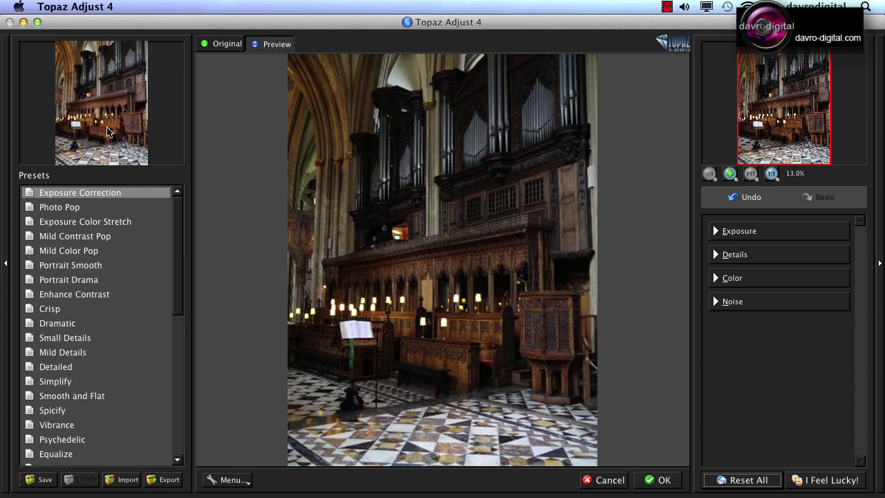
pyautogui.click(79, 222)
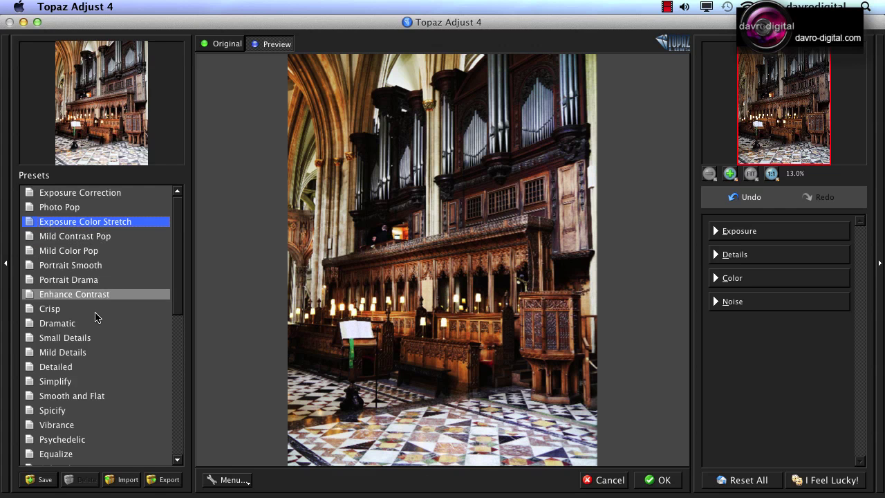
pyautogui.click(86, 341)
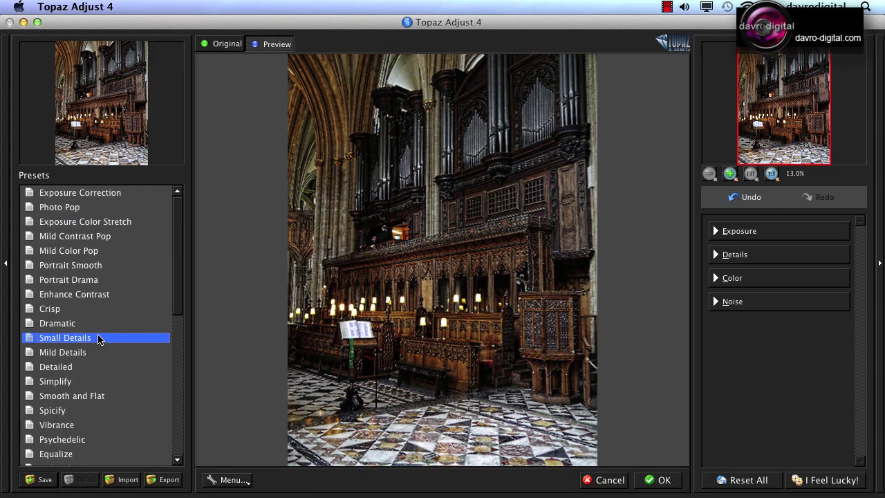
pyautogui.click(88, 355)
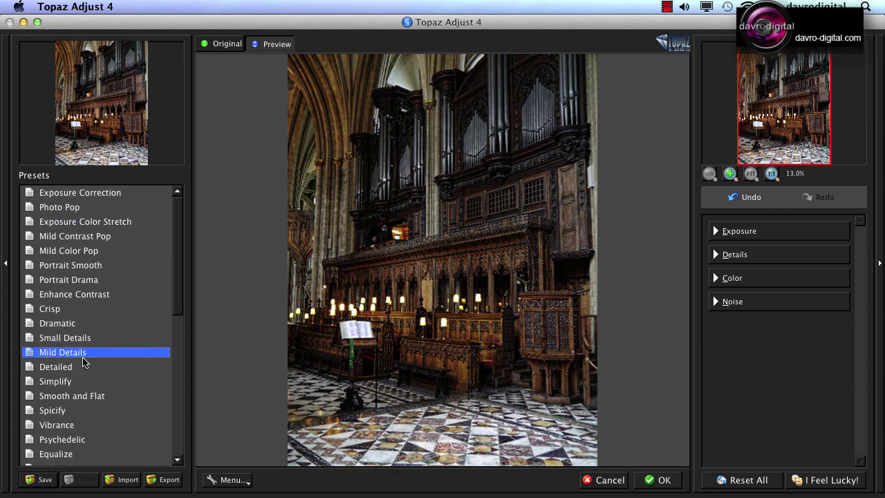
pyautogui.click(80, 368)
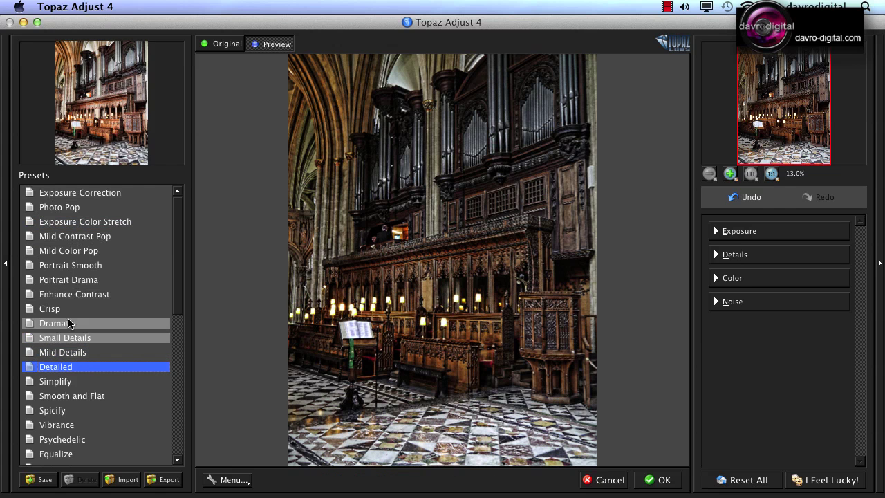
pyautogui.click(3, 267)
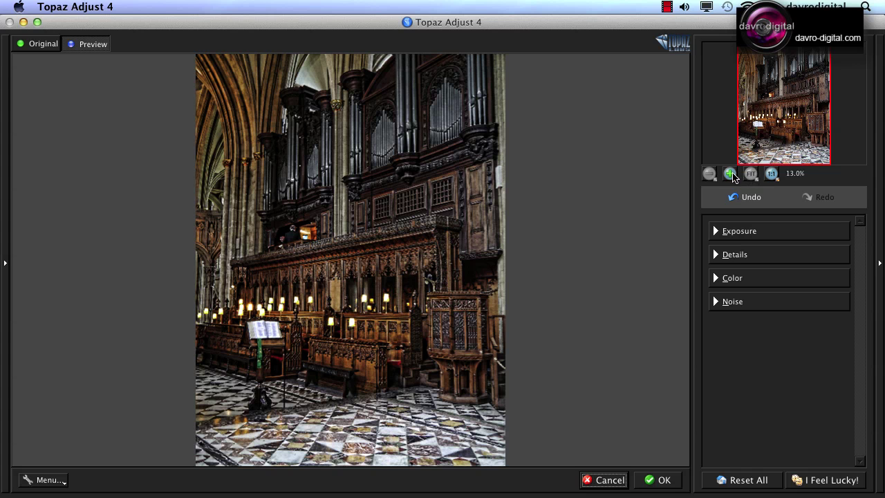
# Step: Zoom the preview in two steps and expand the Details section (Strength 2.23, Radius 45.00)
pyautogui.click(731, 176)
pyautogui.click(731, 175)
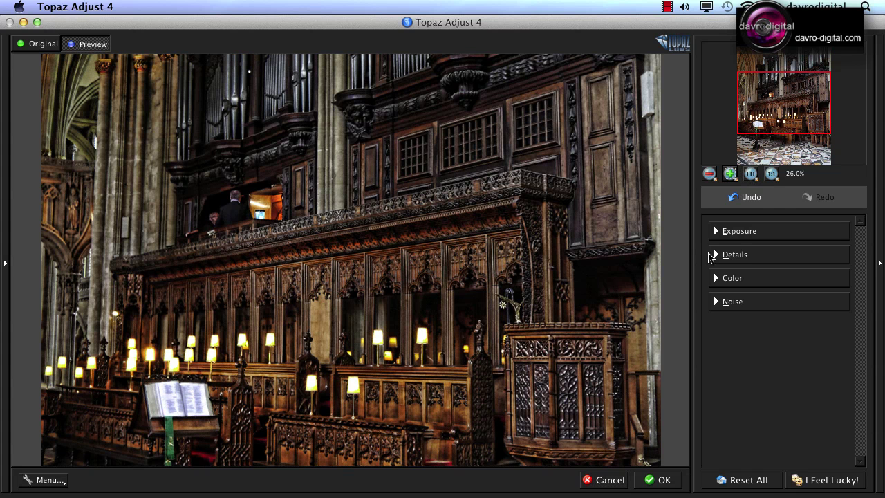
pyautogui.click(721, 255)
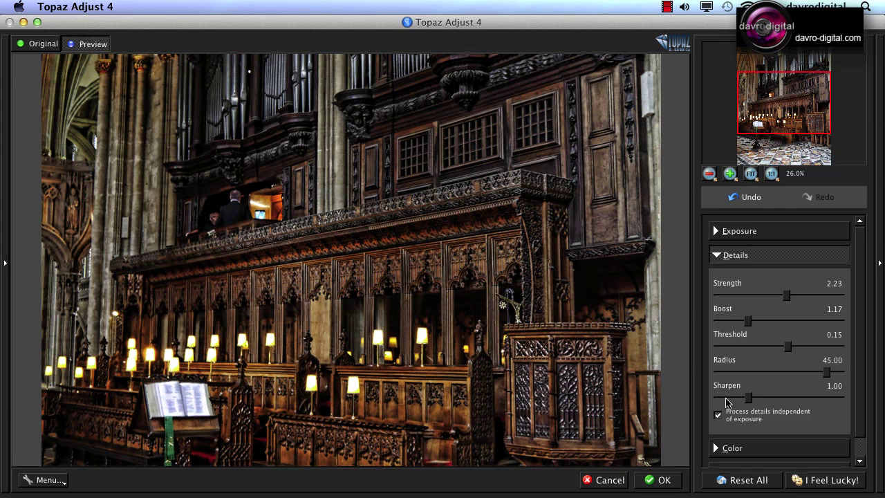
# Step: Turn on independent detail processing, lower Details Strength to 1.56, and compare with the original
pyautogui.click(717, 414)
pyautogui.click(718, 415)
pyautogui.click(720, 417)
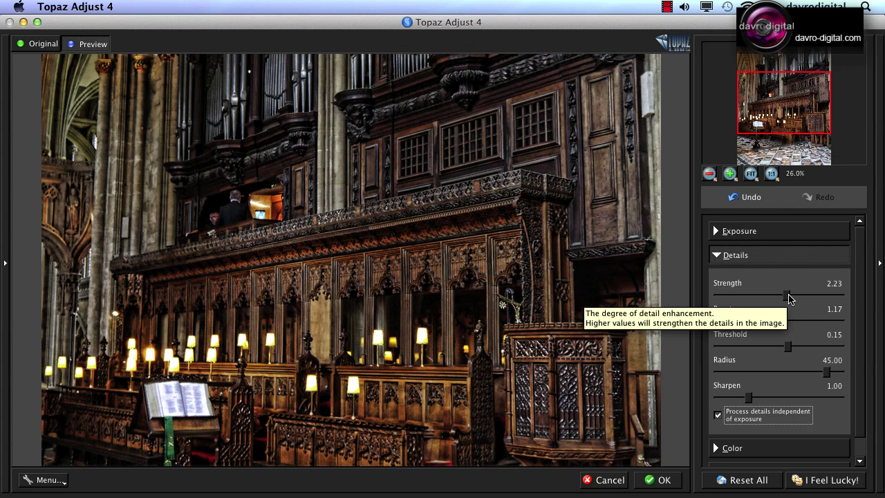
pyautogui.moveTo(790, 298)
pyautogui.mouseDown()
pyautogui.moveTo(765, 297)
pyautogui.moveTo(772, 298)
pyautogui.mouseUp()
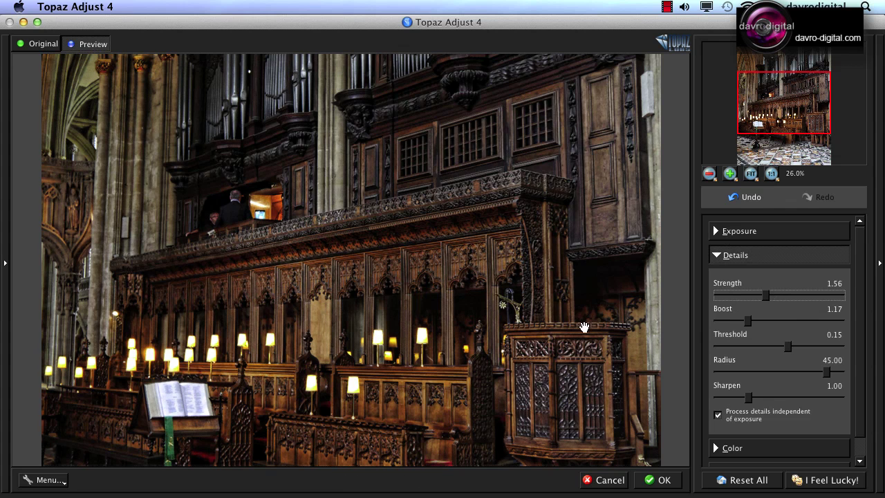
pyautogui.click(583, 328)
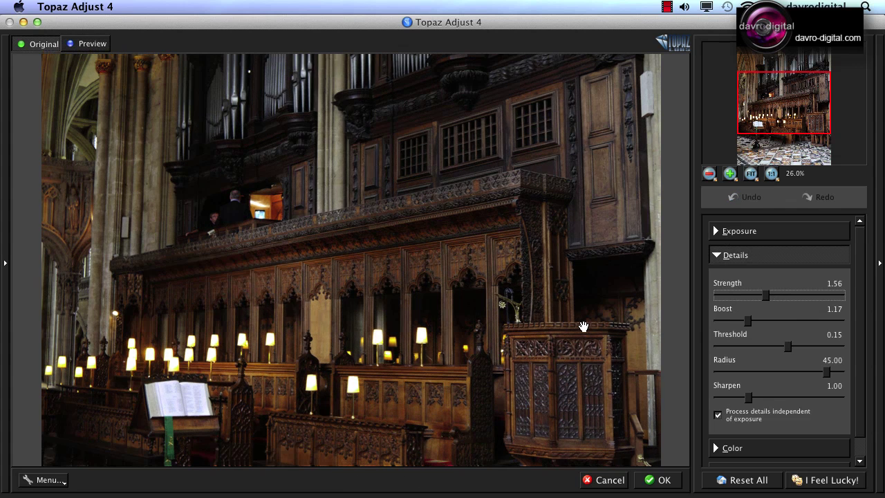
pyautogui.moveTo(583, 327); pyautogui.dragTo(598, 320)
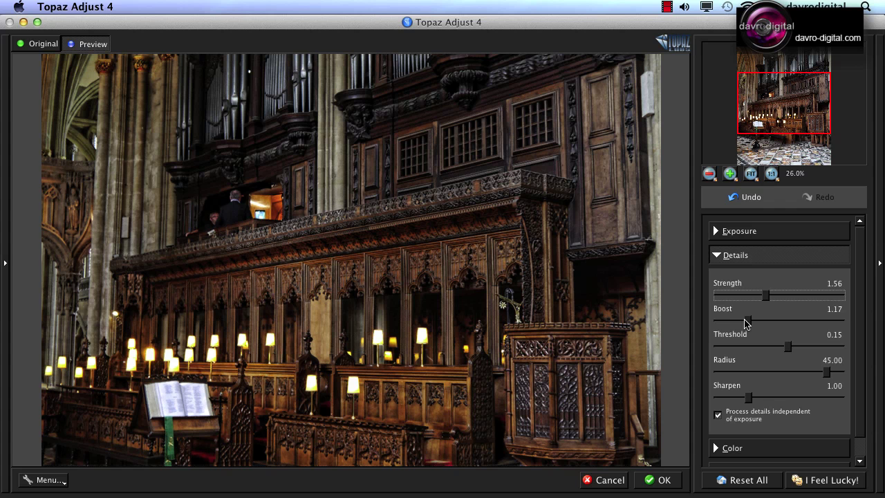
# Step: Nudge Boost to about 1.19, settle Strength at 1.44, and check against the original
pyautogui.click(750, 323)
pyautogui.moveTo(750, 323); pyautogui.dragTo(756, 317)
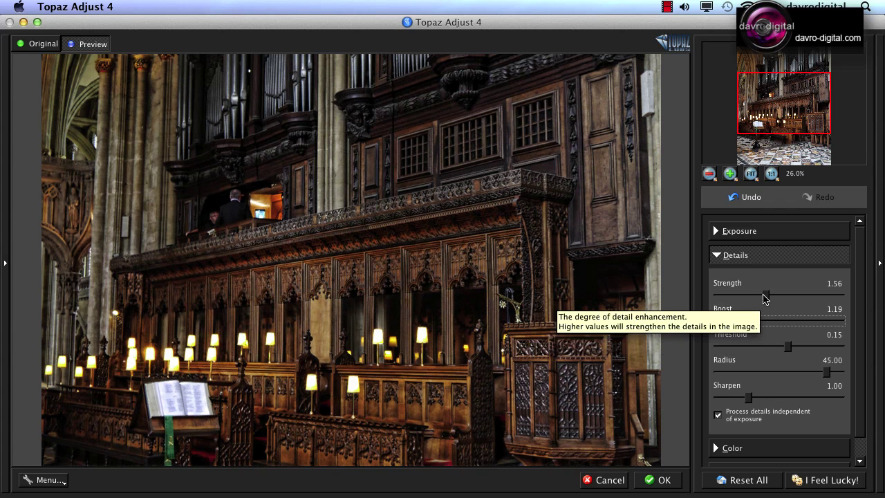
pyautogui.click(764, 299)
pyautogui.moveTo(763, 298); pyautogui.dragTo(762, 298)
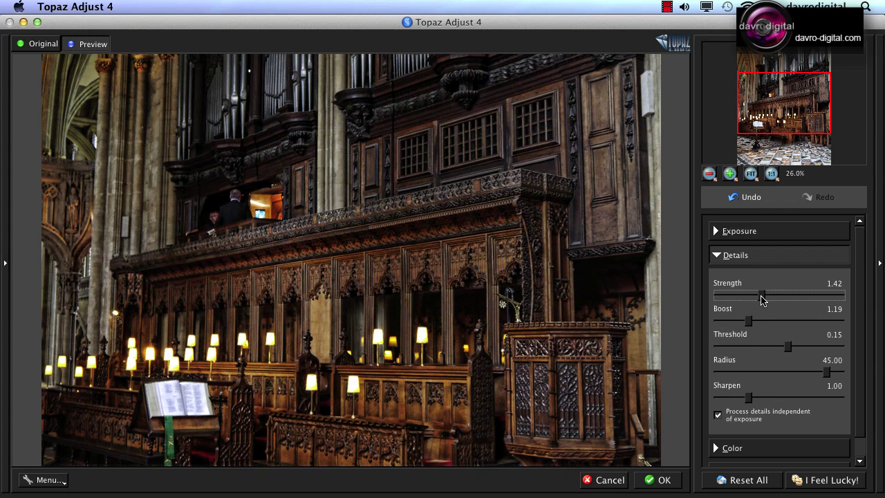
pyautogui.moveTo(762, 299); pyautogui.dragTo(763, 299)
pyautogui.click(395, 282)
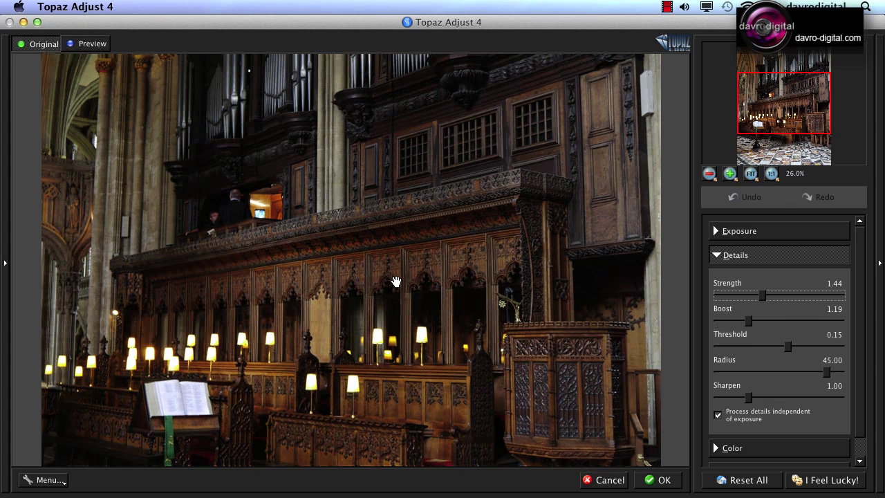
pyautogui.moveTo(396, 281); pyautogui.dragTo(405, 277)
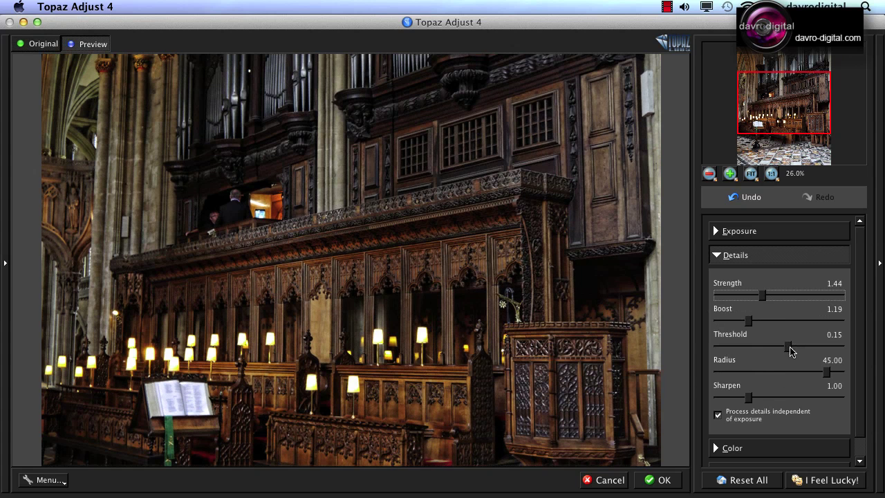
# Step: Try Threshold at 0.23 and return it to 0.15, then adjust Radius to 36.44
pyautogui.moveTo(788, 348); pyautogui.dragTo(725, 349)
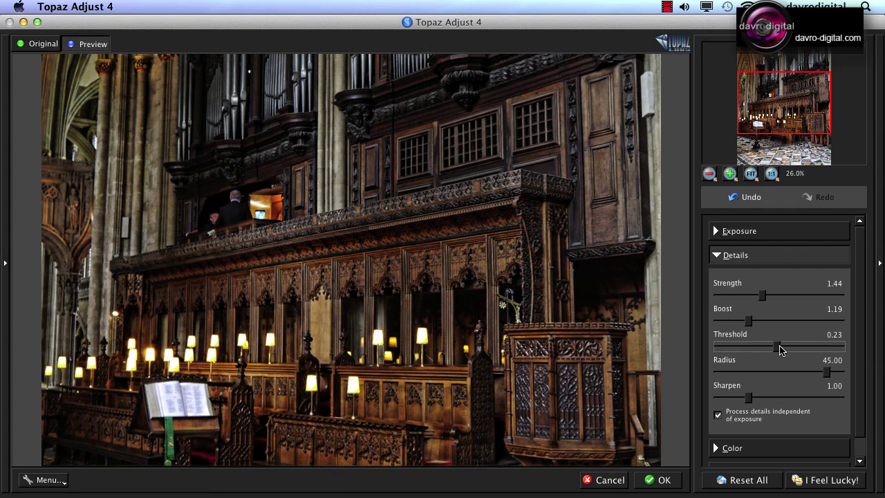
pyautogui.moveTo(778, 349)
pyautogui.mouseDown()
pyautogui.moveTo(733, 354)
pyautogui.moveTo(784, 348)
pyautogui.mouseUp()
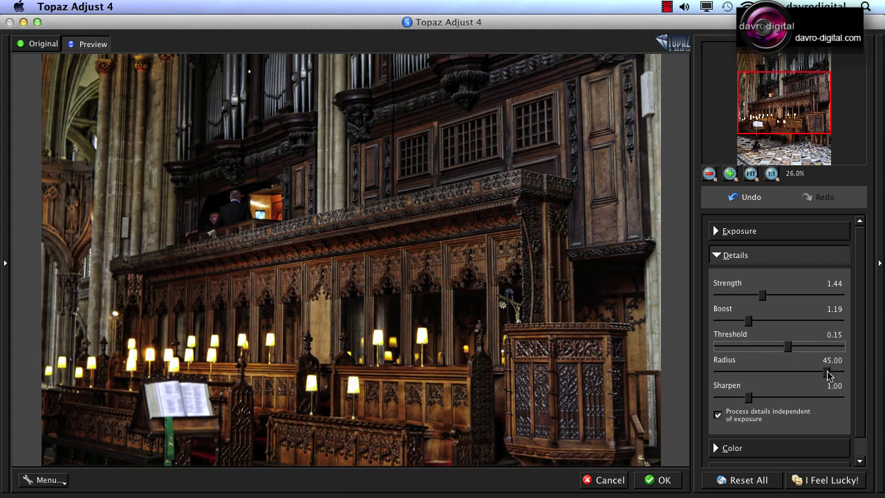
pyautogui.click(829, 375)
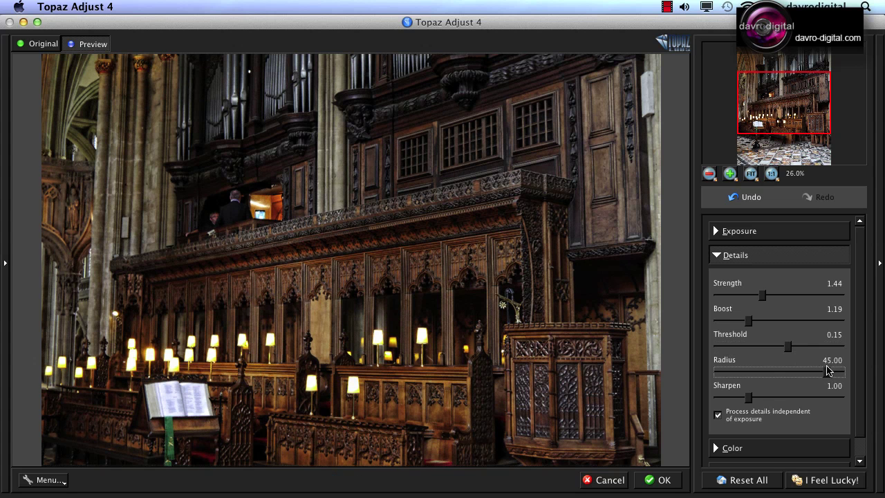
pyautogui.moveTo(827, 374); pyautogui.dragTo(745, 375)
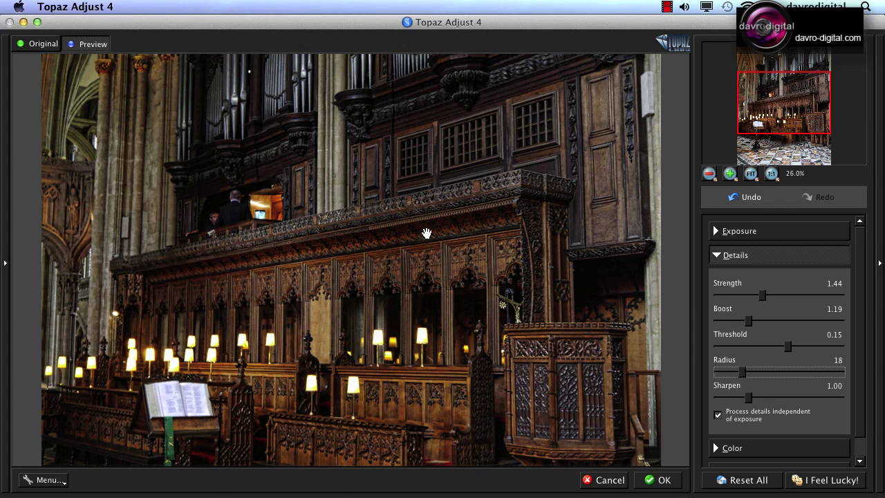
pyautogui.moveTo(743, 372); pyautogui.dragTo(774, 371)
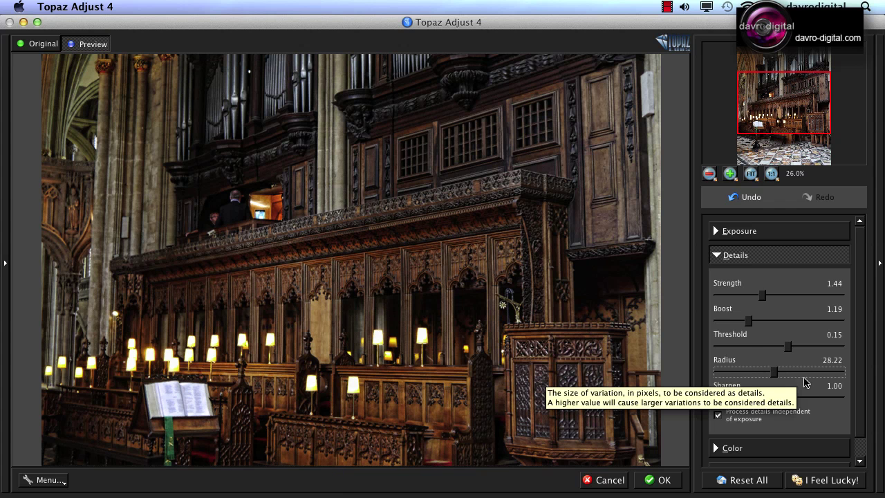
pyautogui.moveTo(776, 372); pyautogui.dragTo(735, 372)
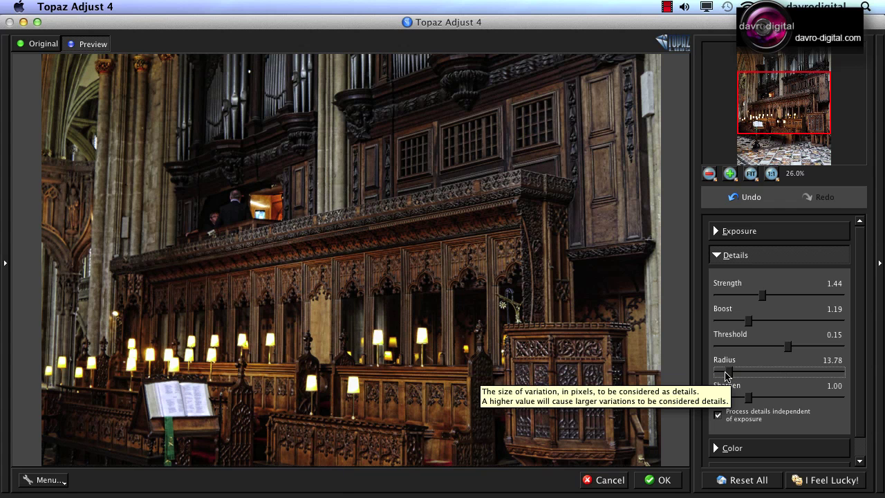
pyautogui.moveTo(725, 374); pyautogui.dragTo(798, 376)
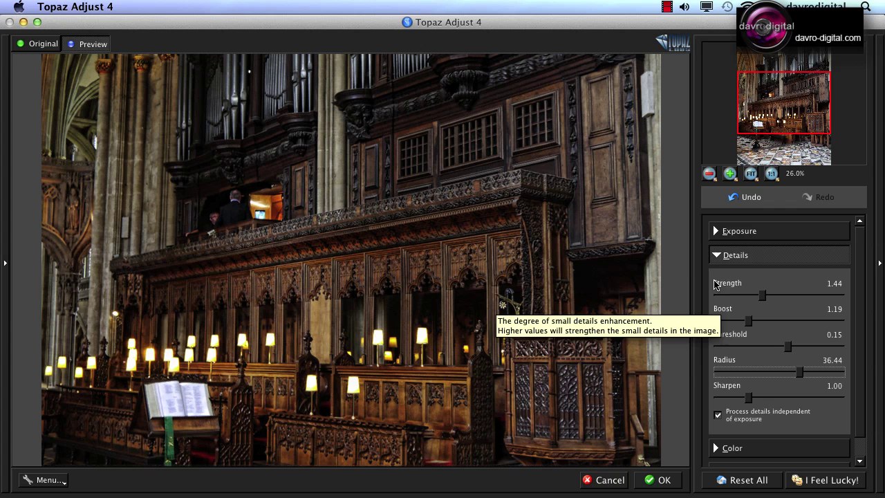
# Step: Switch from the Details to the Exposure section, fit the preview, and set Adaptive Exposure to 0.35
pyautogui.click(719, 256)
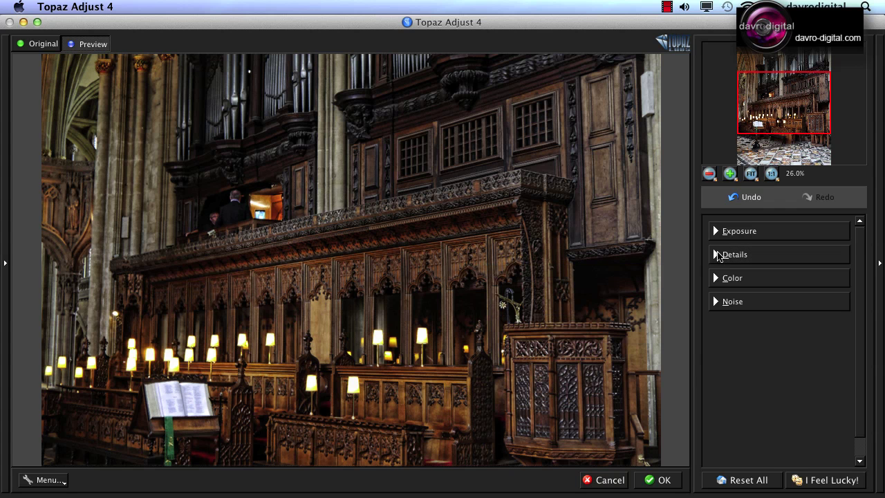
pyautogui.click(718, 232)
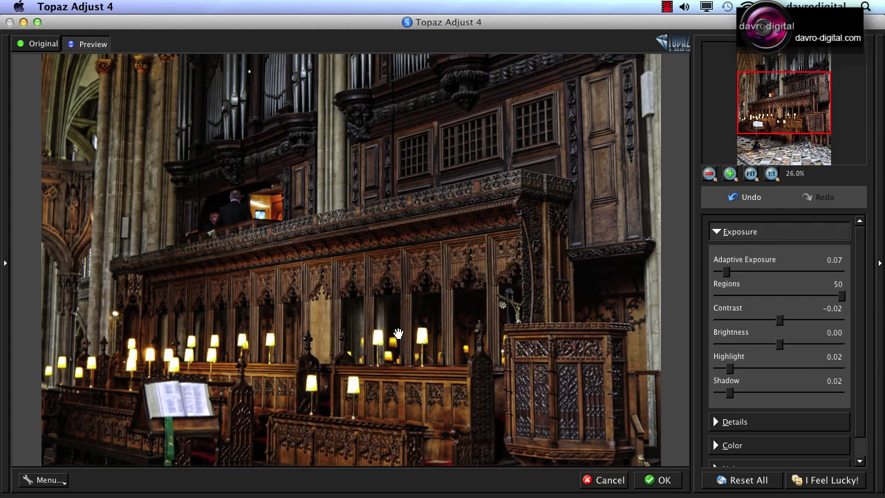
pyautogui.click(751, 175)
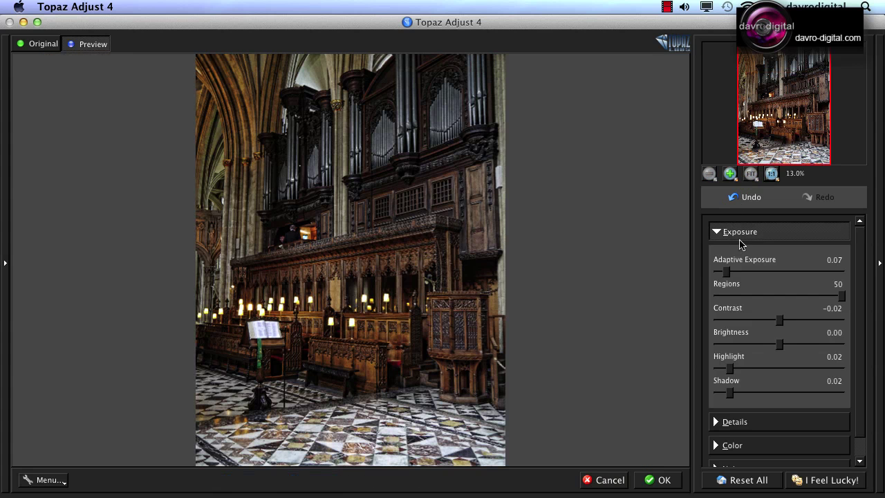
pyautogui.click(727, 274)
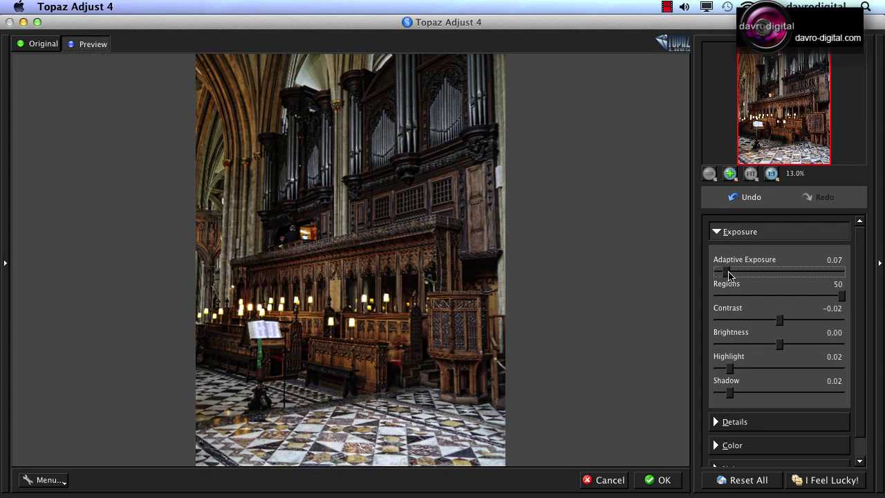
pyautogui.moveTo(729, 275); pyautogui.dragTo(773, 276)
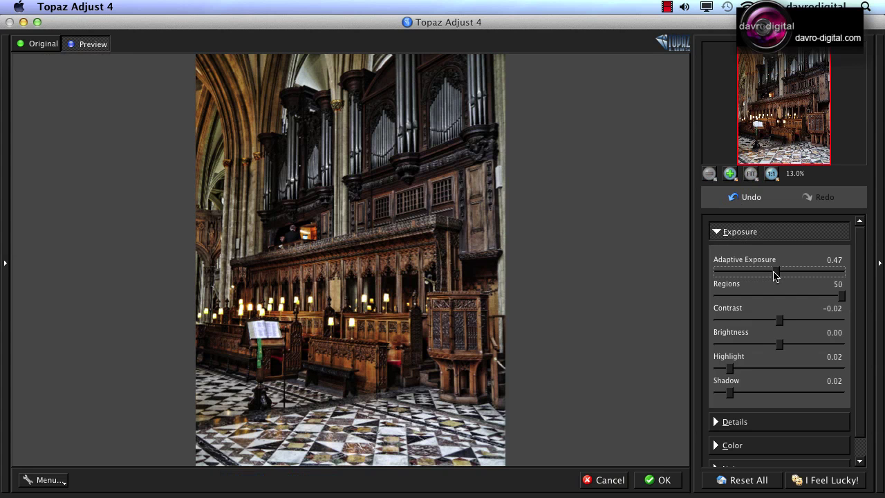
pyautogui.moveTo(774, 272); pyautogui.dragTo(764, 273)
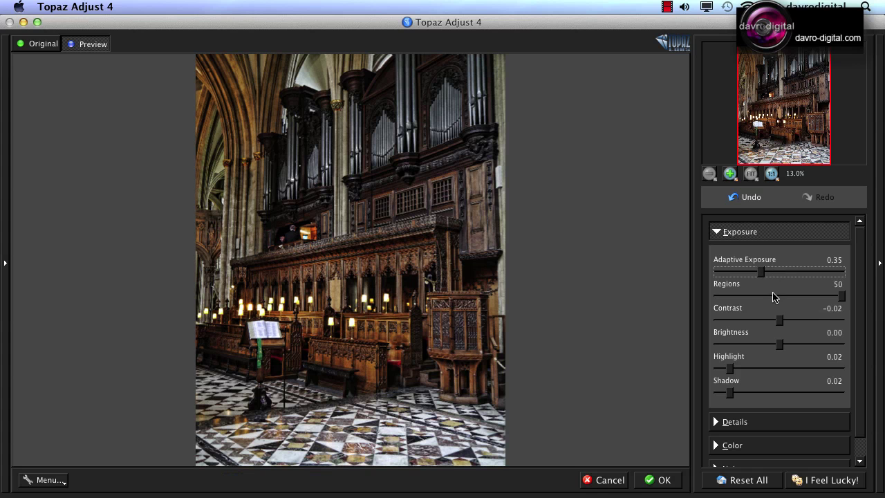
# Step: Set exposure Regions to 10 and Contrast to 0.04
pyautogui.click(816, 299)
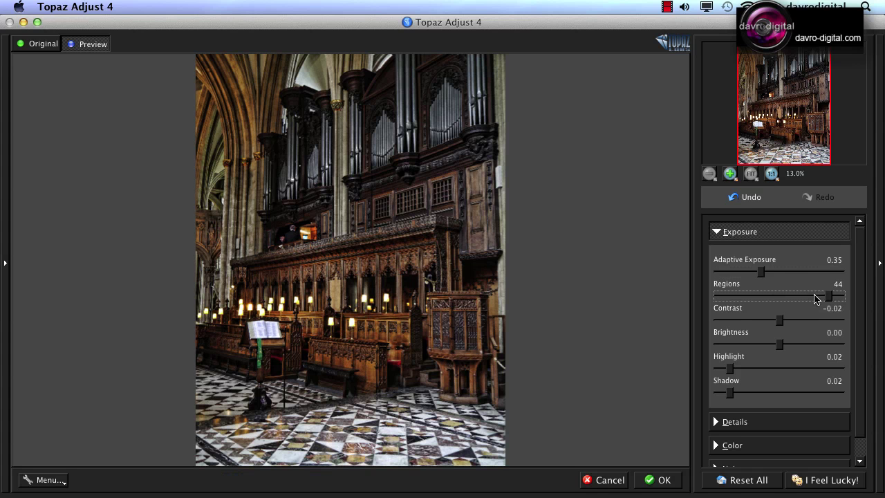
pyautogui.moveTo(816, 298); pyautogui.dragTo(724, 303)
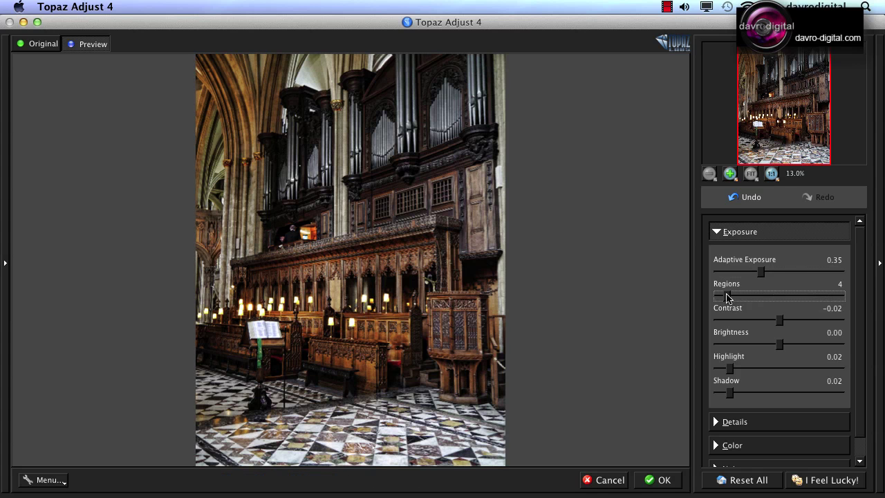
pyautogui.moveTo(726, 298); pyautogui.dragTo(742, 295)
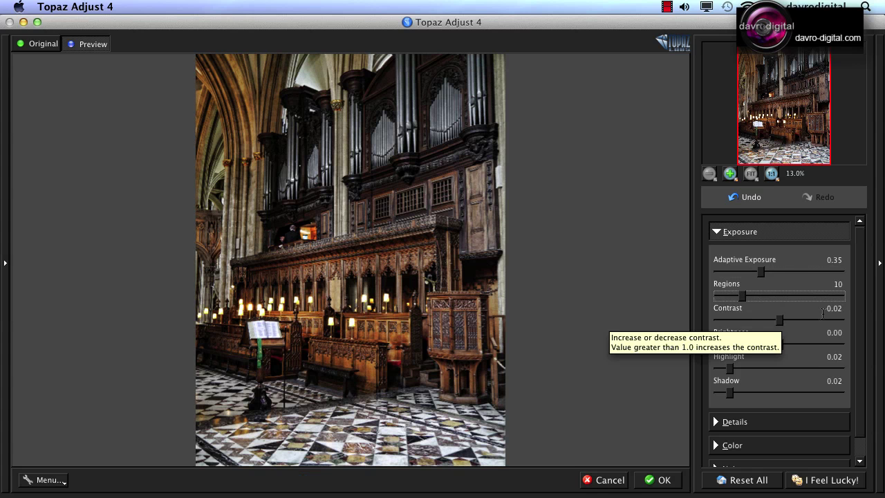
pyautogui.moveTo(781, 322); pyautogui.dragTo(786, 322)
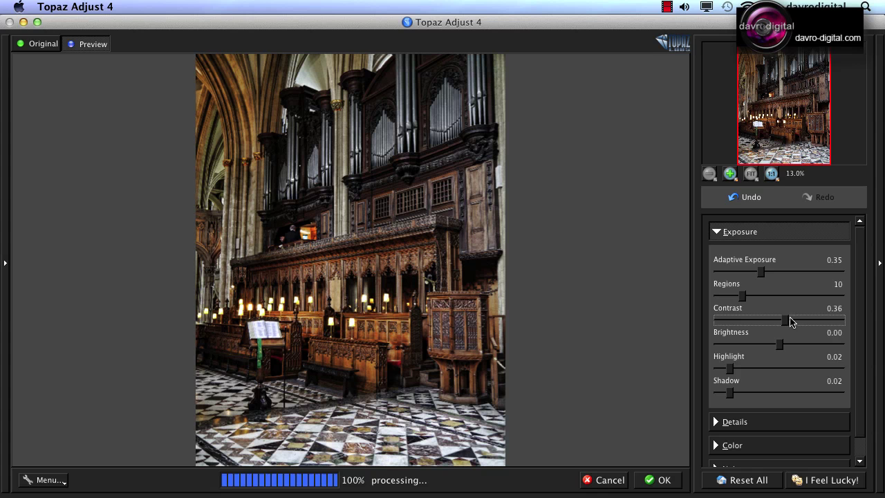
pyautogui.moveTo(787, 324)
pyautogui.mouseDown()
pyautogui.moveTo(779, 317)
pyautogui.moveTo(793, 318)
pyautogui.mouseUp()
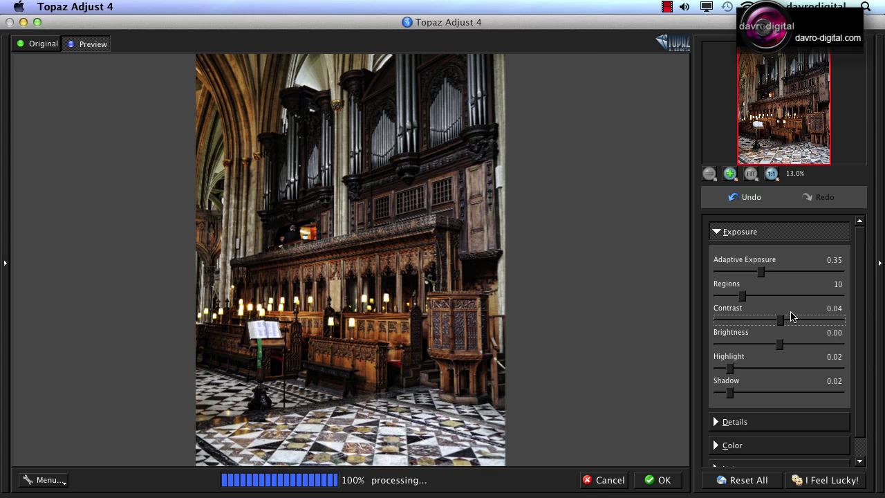
# Step: Leave Brightness at 0 and set both Highlight and Shadow to 0.07
pyautogui.click(781, 347)
pyautogui.moveTo(781, 347)
pyautogui.mouseDown()
pyautogui.moveTo(800, 345)
pyautogui.moveTo(766, 347)
pyautogui.moveTo(785, 343)
pyautogui.mouseUp()
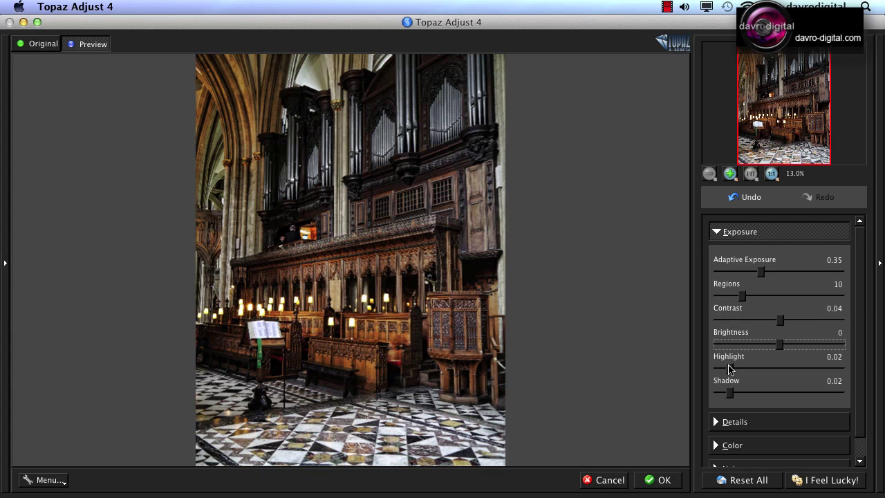
pyautogui.moveTo(729, 369)
pyautogui.mouseDown()
pyautogui.moveTo(753, 367)
pyautogui.moveTo(742, 371)
pyautogui.mouseUp()
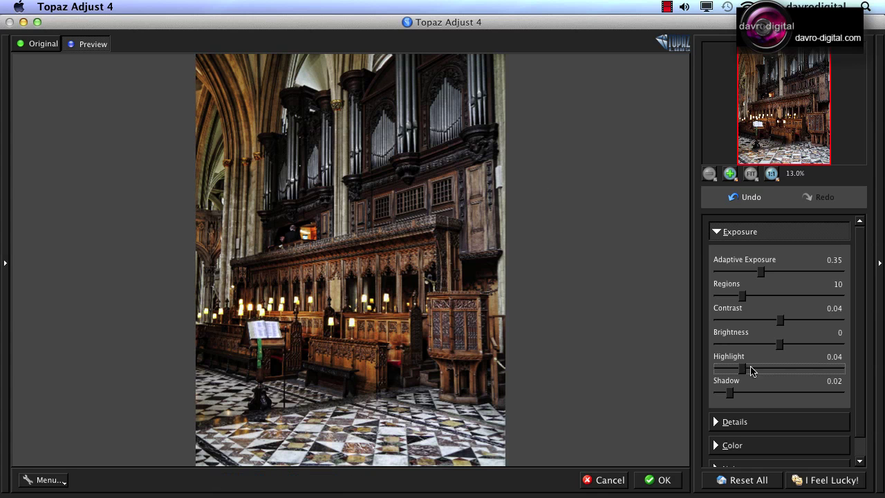
pyautogui.moveTo(744, 369); pyautogui.dragTo(793, 374)
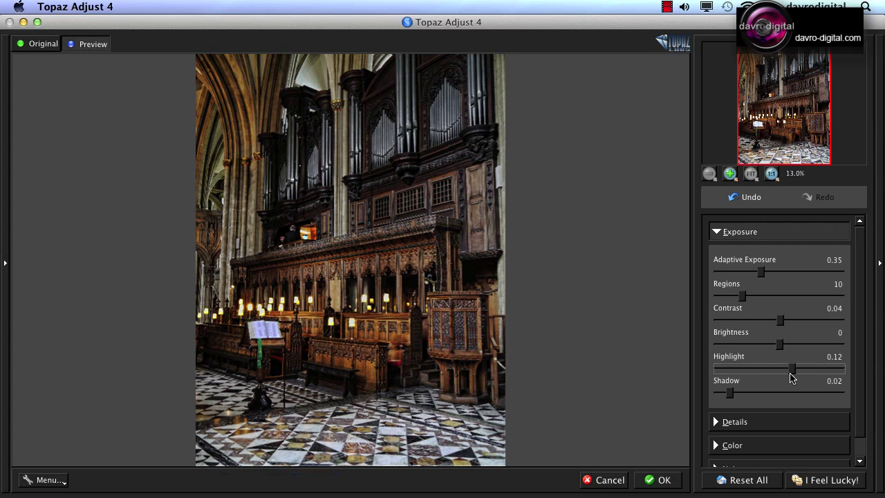
pyautogui.moveTo(791, 376); pyautogui.dragTo(830, 373)
pyautogui.moveTo(842, 369); pyautogui.dragTo(746, 371)
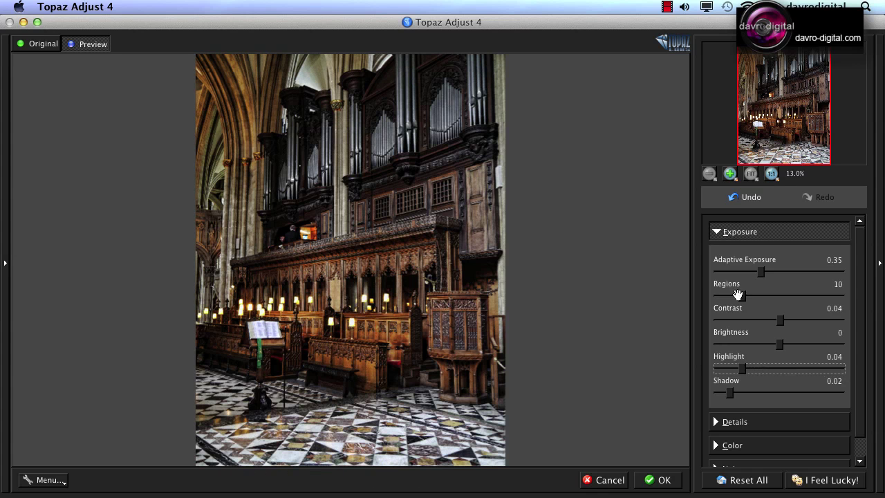
pyautogui.moveTo(745, 368); pyautogui.dragTo(765, 369)
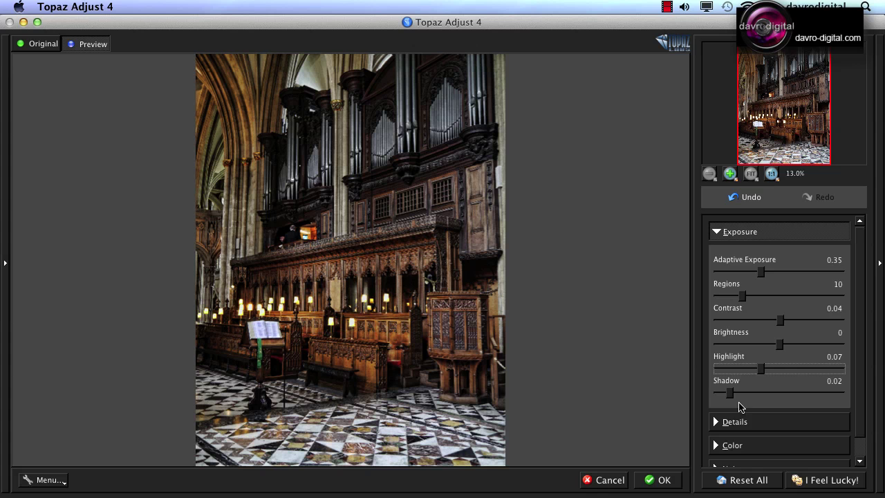
pyautogui.moveTo(730, 393); pyautogui.dragTo(766, 398)
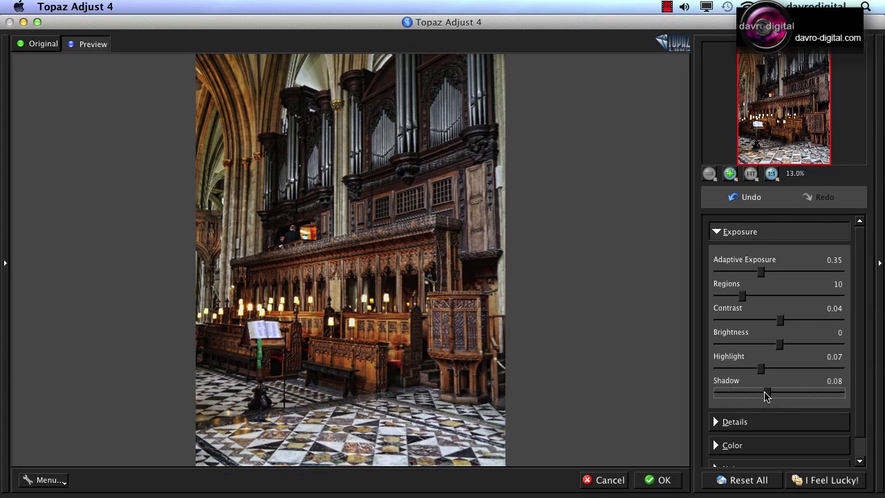
pyautogui.moveTo(766, 397)
pyautogui.mouseDown()
pyautogui.moveTo(756, 395)
pyautogui.moveTo(765, 397)
pyautogui.mouseUp()
# Step: Compare with the Original, zoom to 26% over the choir stalls, then collapse the Exposure section
pyautogui.click(470, 380)
pyautogui.click(730, 174)
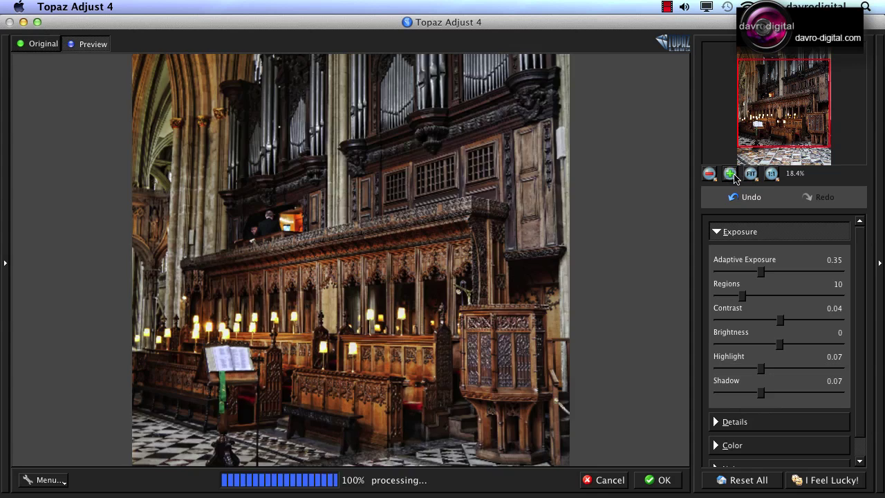
pyautogui.click(731, 174)
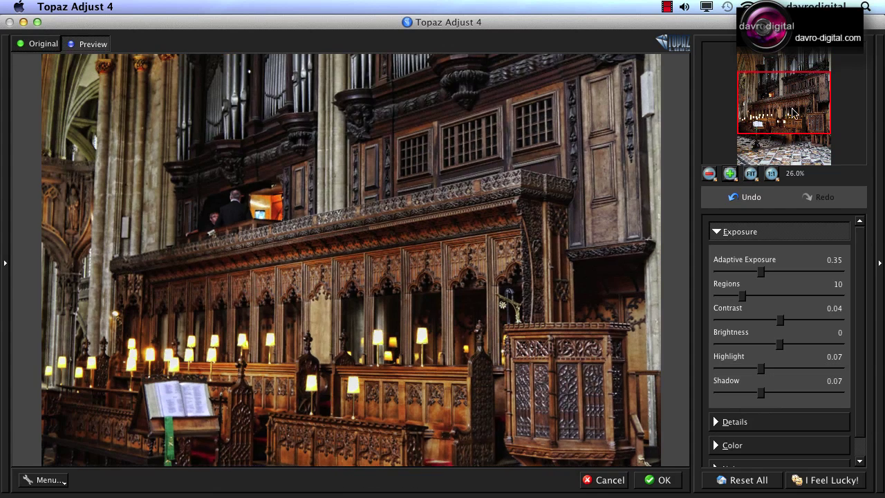
pyautogui.moveTo(784, 128)
pyautogui.mouseDown()
pyautogui.moveTo(781, 137)
pyautogui.moveTo(792, 136)
pyautogui.mouseUp()
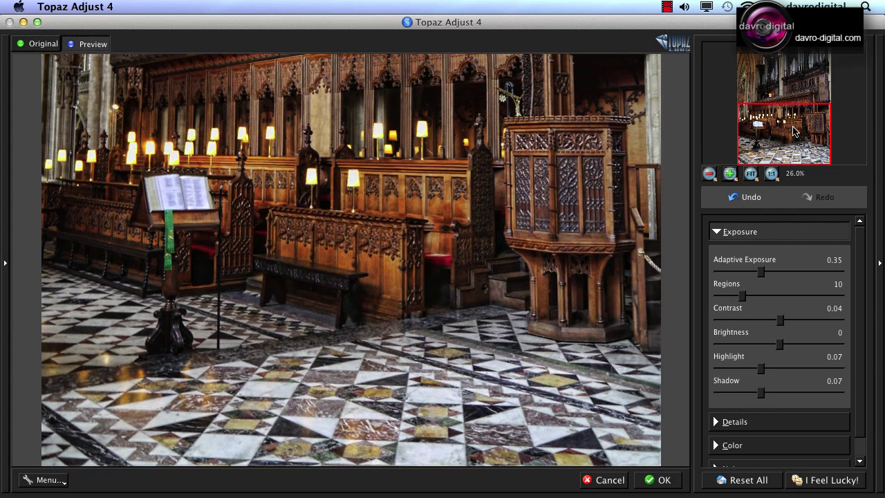
pyautogui.moveTo(775, 134); pyautogui.dragTo(784, 110)
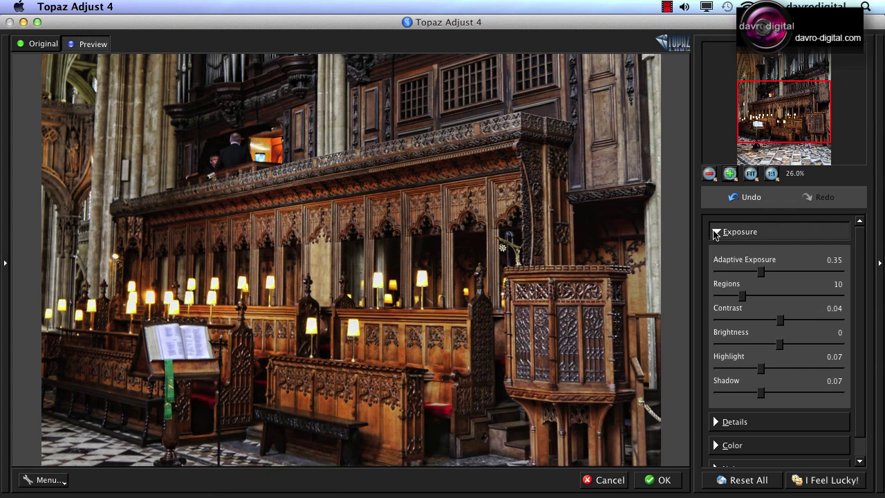
pyautogui.click(716, 231)
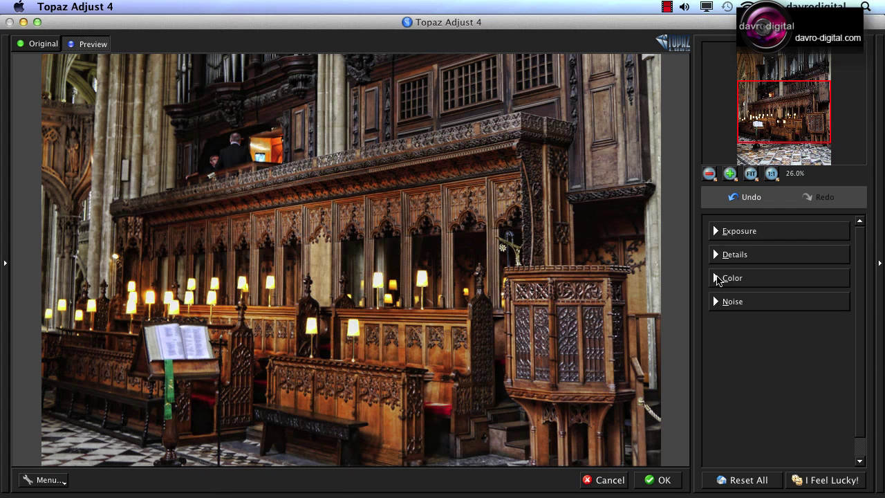
# Step: Rough in the Color settings: Adaptive Saturation about 0.25, Regions about 11, Saturation Boost 1.25
pyautogui.click(717, 276)
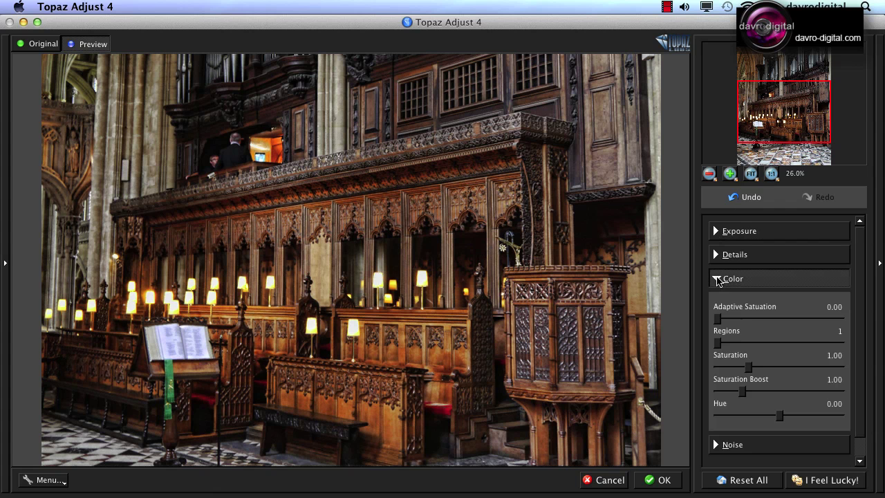
pyautogui.click(719, 319)
pyautogui.moveTo(719, 319); pyautogui.dragTo(753, 321)
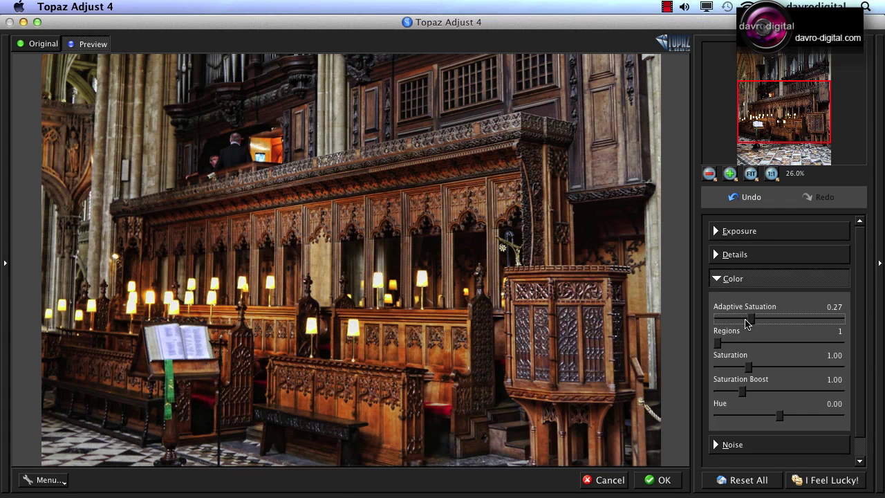
pyautogui.click(726, 346)
pyautogui.moveTo(726, 345); pyautogui.dragTo(749, 346)
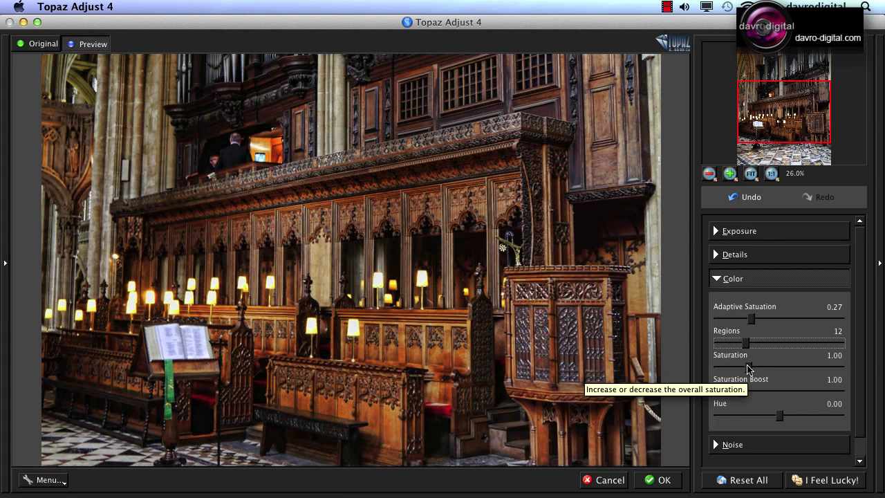
pyautogui.click(749, 393)
pyautogui.moveTo(750, 393); pyautogui.dragTo(753, 393)
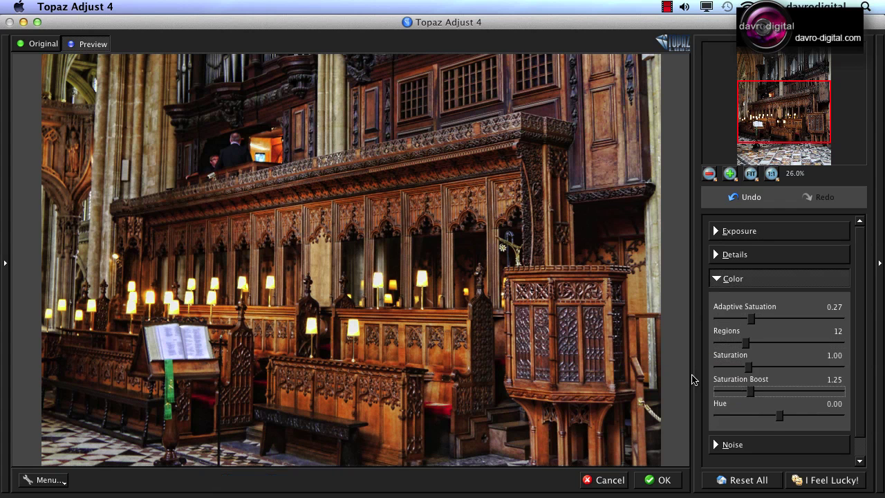
pyautogui.moveTo(539, 367); pyautogui.dragTo(508, 249)
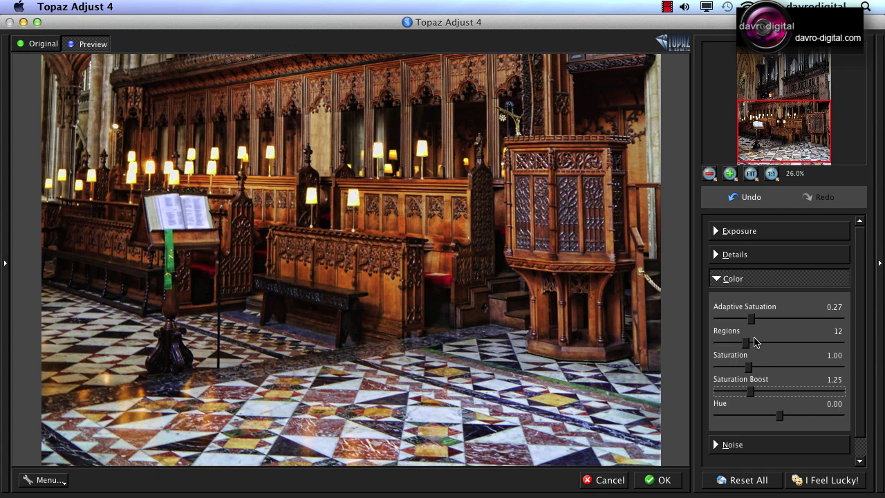
# Step: Refine the colour to Saturation 0.8, Adaptive Saturation 0.3, Regions 14 and Saturation Boost 1.21
pyautogui.moveTo(749, 369); pyautogui.dragTo(741, 367)
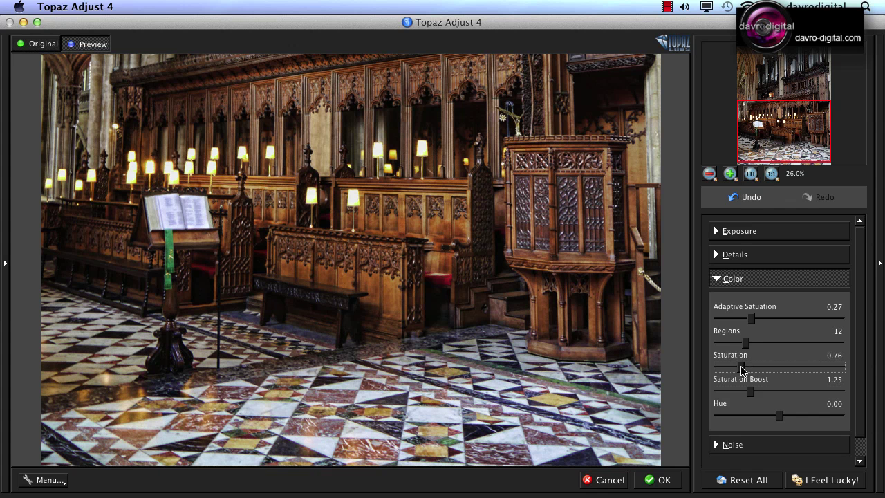
pyautogui.moveTo(741, 368); pyautogui.dragTo(743, 369)
pyautogui.click(755, 320)
pyautogui.moveTo(755, 320); pyautogui.dragTo(760, 319)
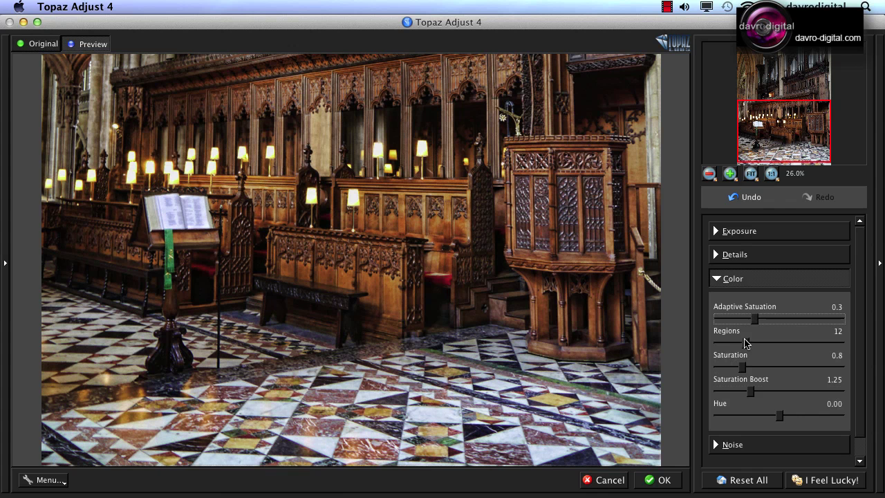
pyautogui.moveTo(746, 343); pyautogui.dragTo(752, 343)
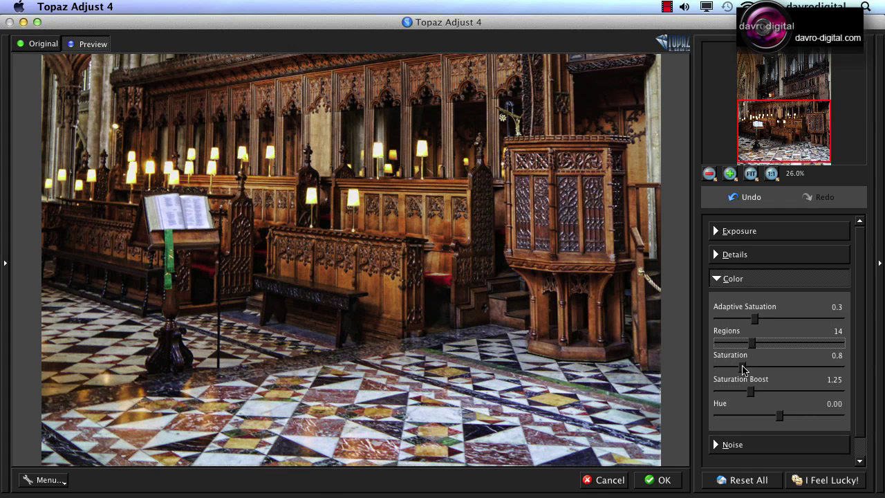
pyautogui.moveTo(743, 370); pyautogui.dragTo(738, 369)
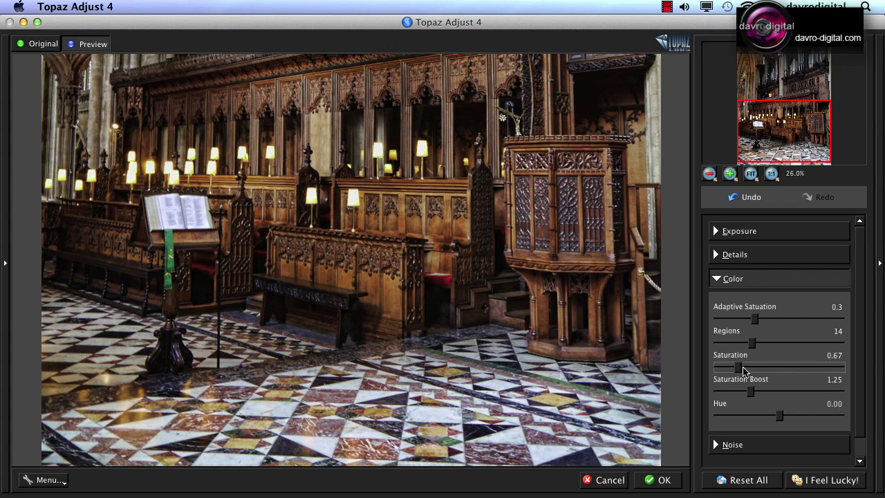
pyautogui.moveTo(745, 368); pyautogui.dragTo(741, 363)
pyautogui.moveTo(753, 393); pyautogui.dragTo(753, 393)
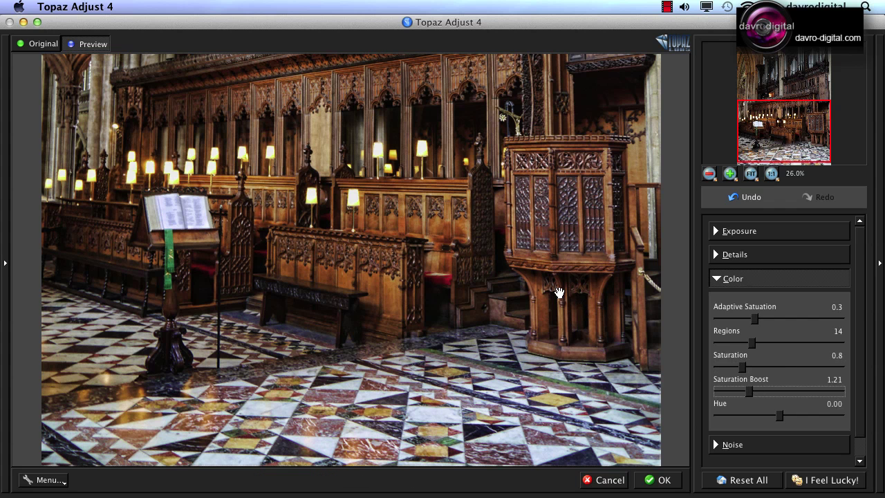
pyautogui.moveTo(558, 287); pyautogui.dragTo(565, 320)
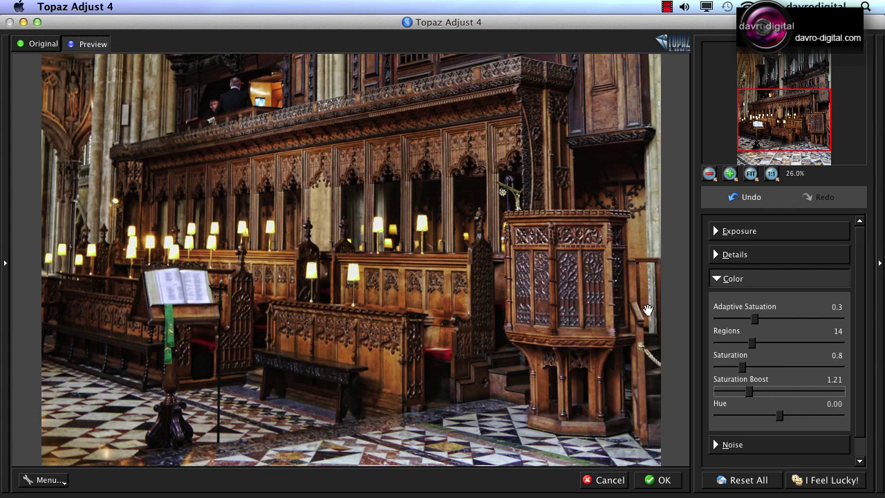
# Step: Fit the whole photo in the preview and compare it against the unprocessed original
pyautogui.click(751, 173)
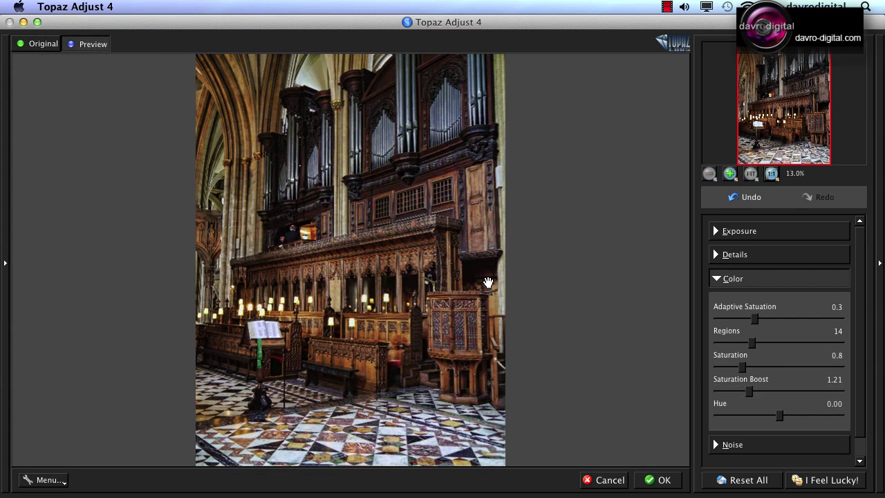
pyautogui.click(441, 305)
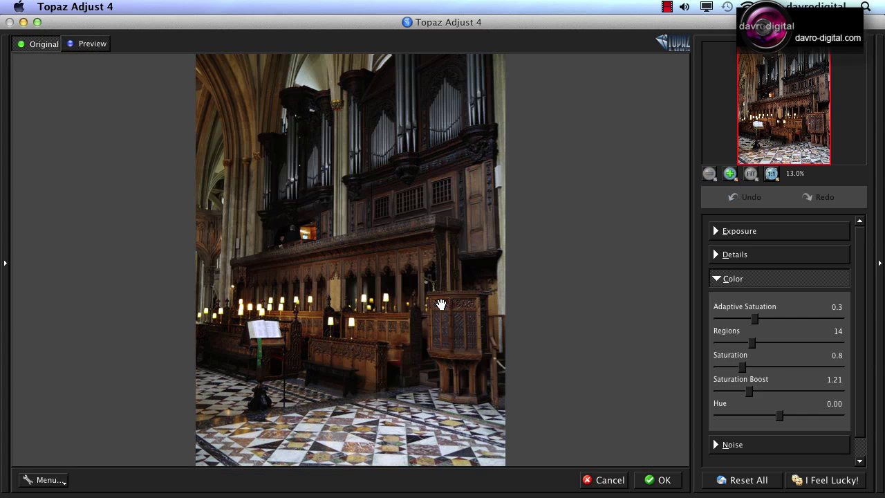
pyautogui.moveTo(441, 304); pyautogui.dragTo(480, 303)
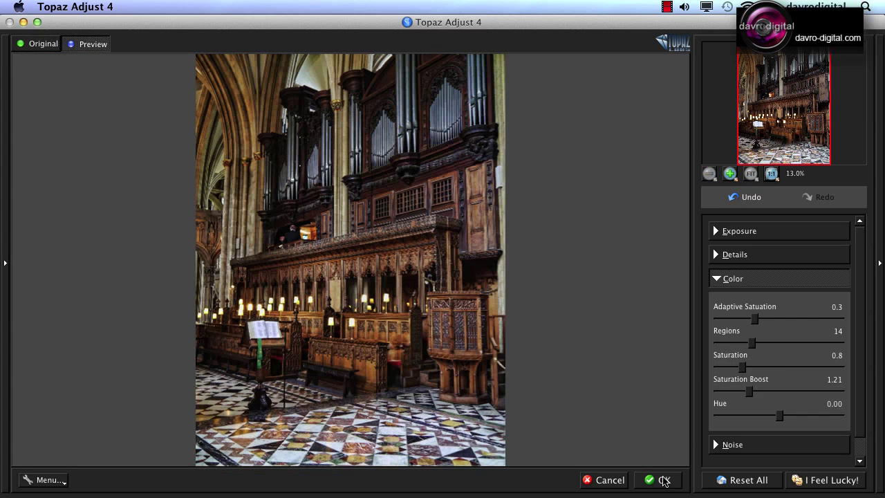
pyautogui.click(664, 479)
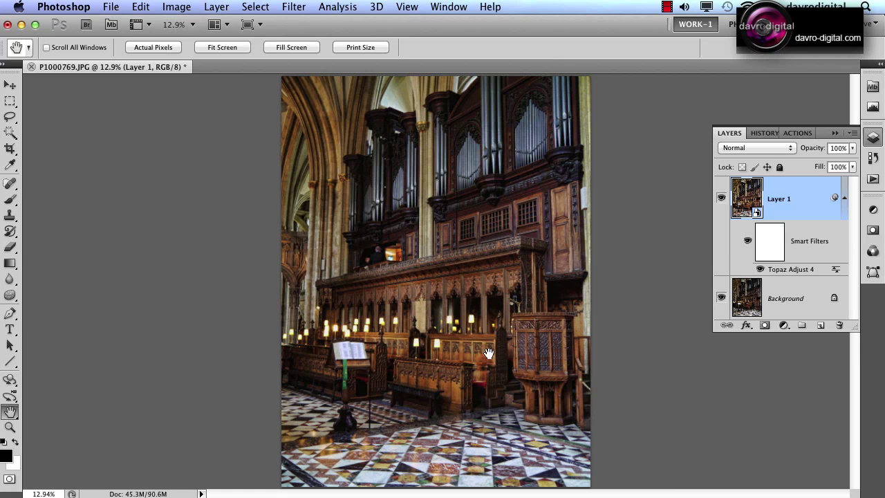
pyautogui.keyDown('super'); pyautogui.click(454, 304); pyautogui.keyUp('super')
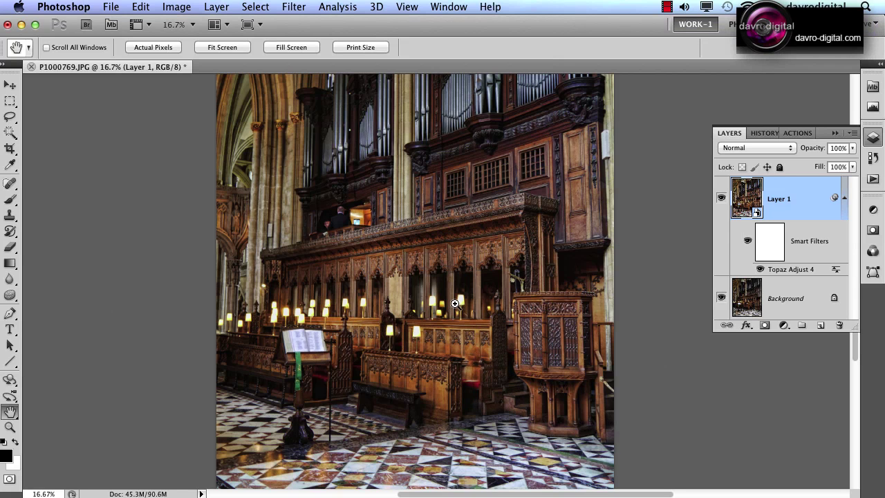
pyautogui.keyDown('super'); pyautogui.click(454, 304); pyautogui.keyUp('super')
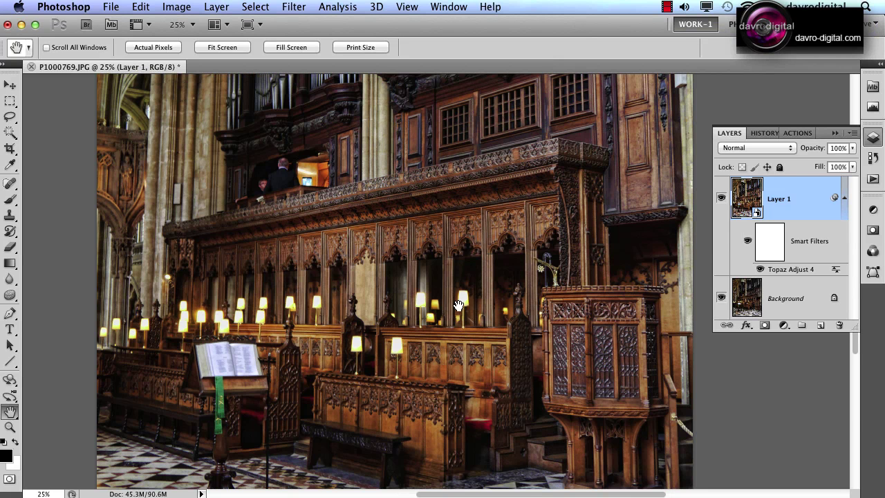
pyautogui.click(721, 198)
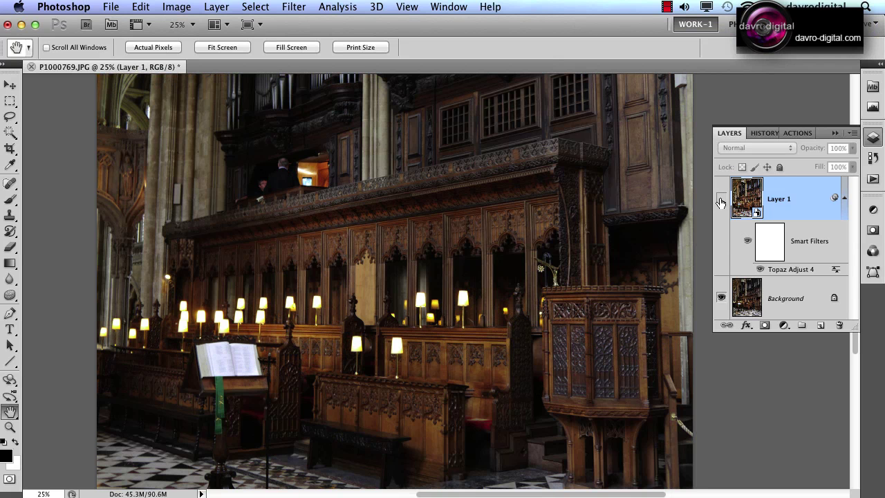
pyautogui.click(721, 200)
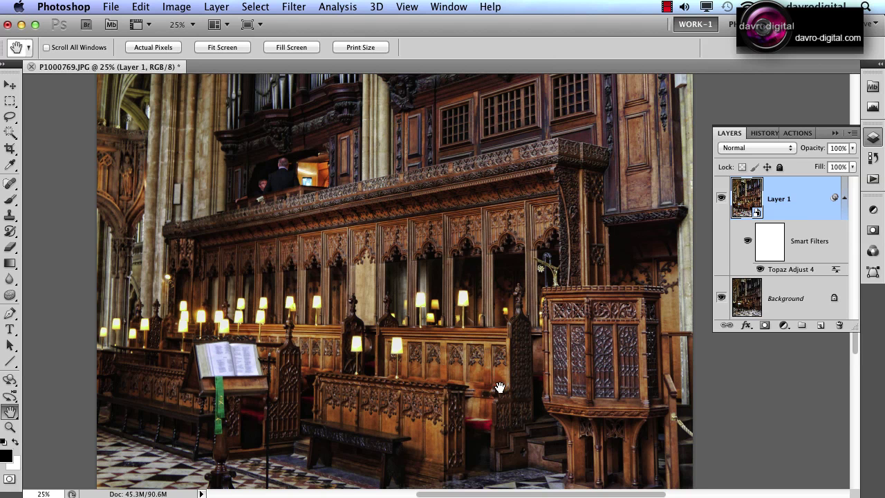
pyautogui.moveTo(496, 389); pyautogui.dragTo(479, 281)
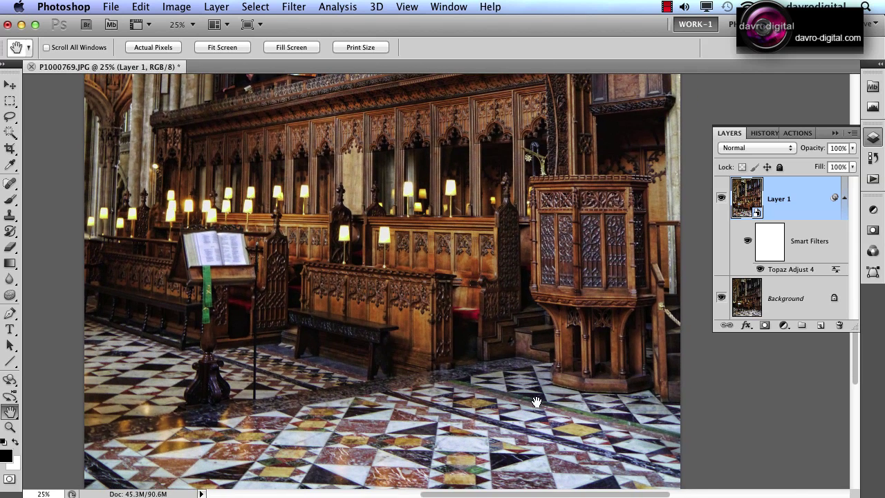
pyautogui.moveTo(518, 341); pyautogui.dragTo(516, 307)
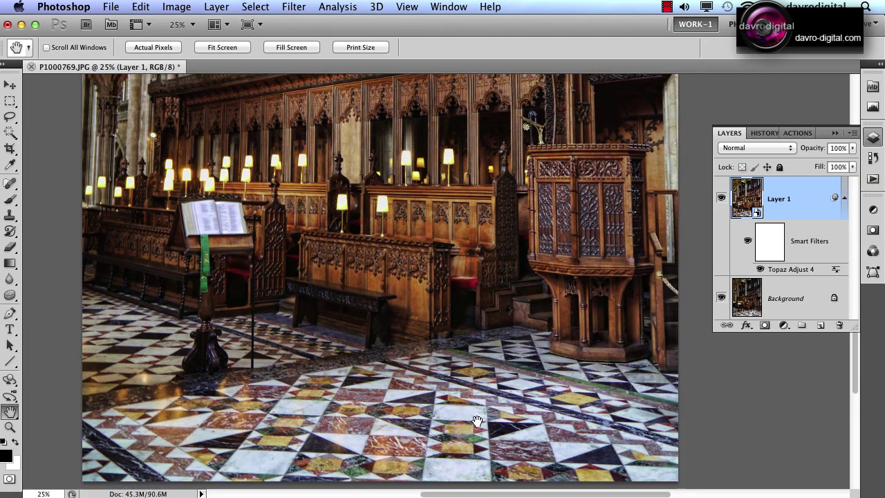
pyautogui.moveTo(519, 371); pyautogui.dragTo(510, 438)
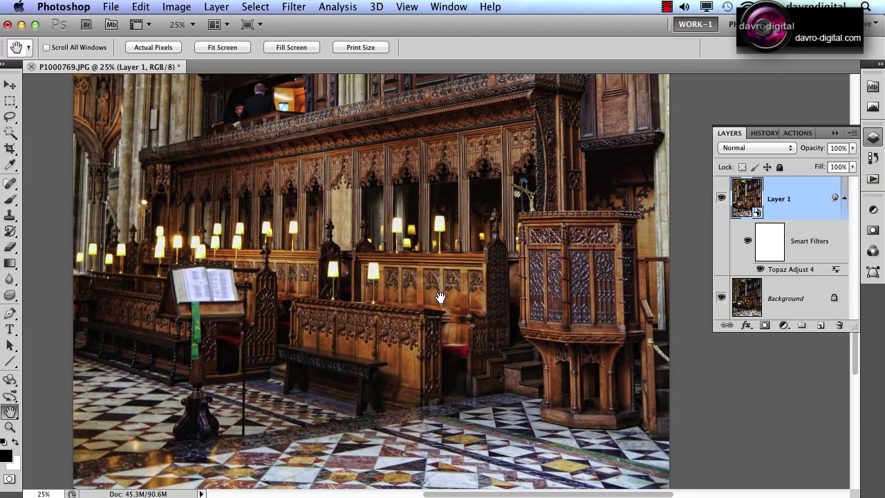
pyautogui.moveTo(440, 297); pyautogui.dragTo(446, 423)
pyautogui.moveTo(465, 349); pyautogui.dragTo(462, 396)
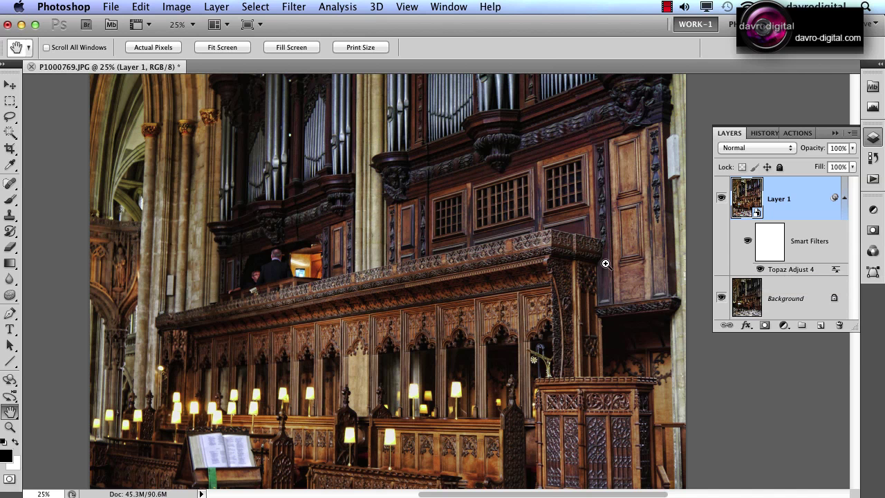
pyautogui.press('super+0')
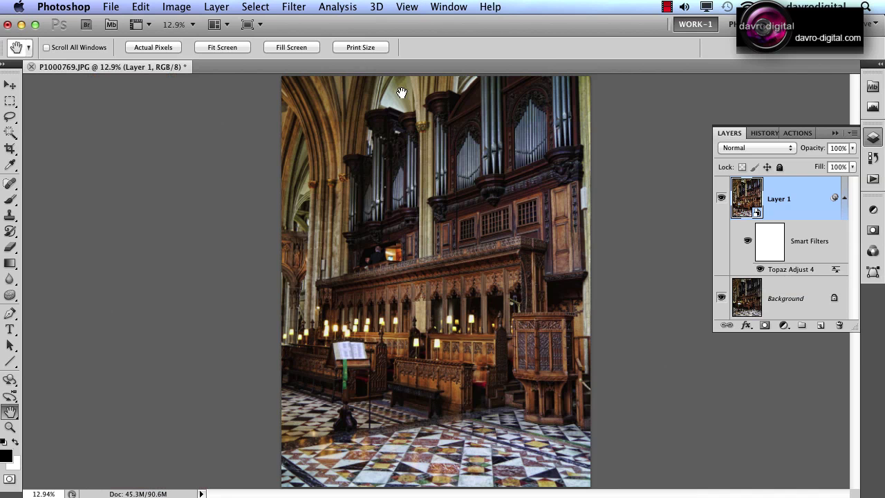
# Step: Run the '1024 White stroke' action and apply its Smart Sharpen at Amount 75
pyautogui.click(802, 133)
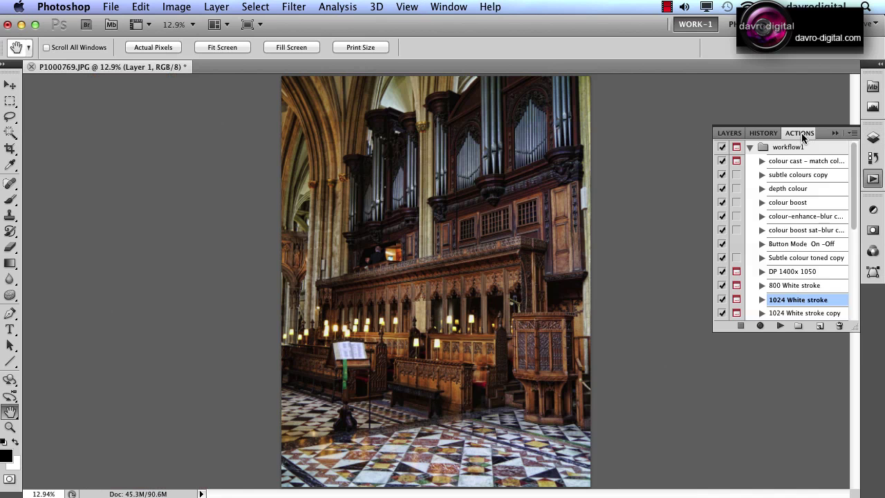
pyautogui.click(781, 326)
pyautogui.click(780, 328)
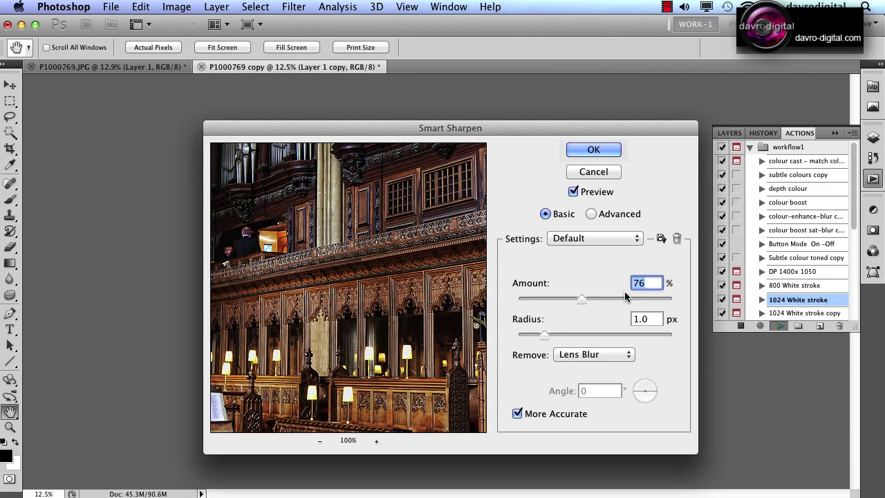
pyautogui.moveTo(581, 302); pyautogui.dragTo(558, 298)
pyautogui.click(592, 150)
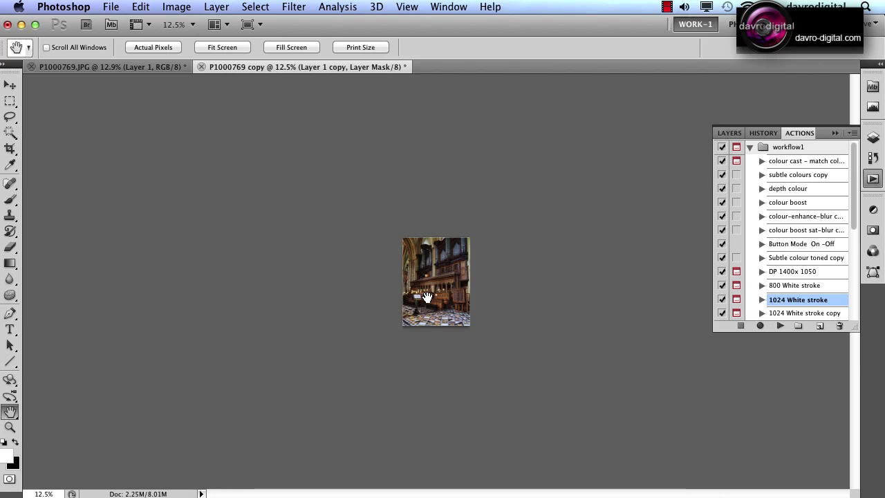
# Step: Zoom the copy to 100% and toggle Layer 1 copy's mask in the Layers panel to inspect it
pyautogui.press('super+space')
pyautogui.keyDown('super'); pyautogui.click(437, 279); pyautogui.keyUp('super')
pyautogui.moveTo(438, 279)
pyautogui.mouseDown()
pyautogui.moveTo(423, 286)
pyautogui.moveTo(430, 284)
pyautogui.mouseUp()
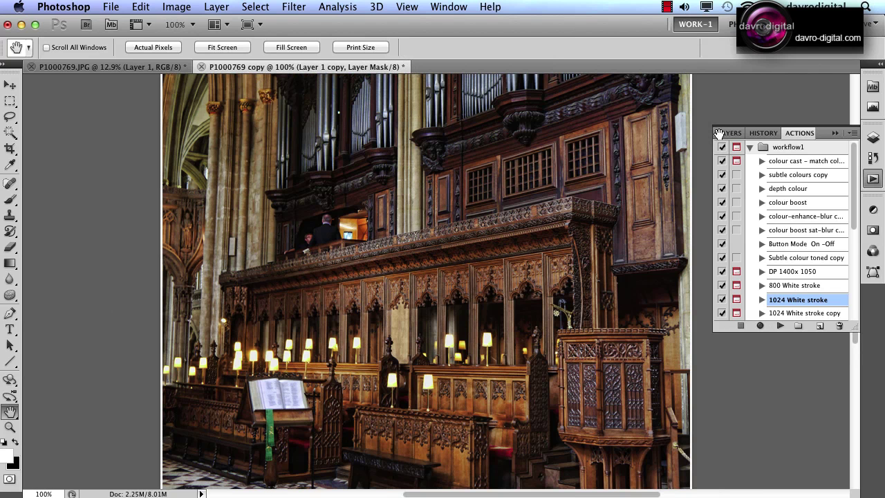
pyautogui.click(732, 133)
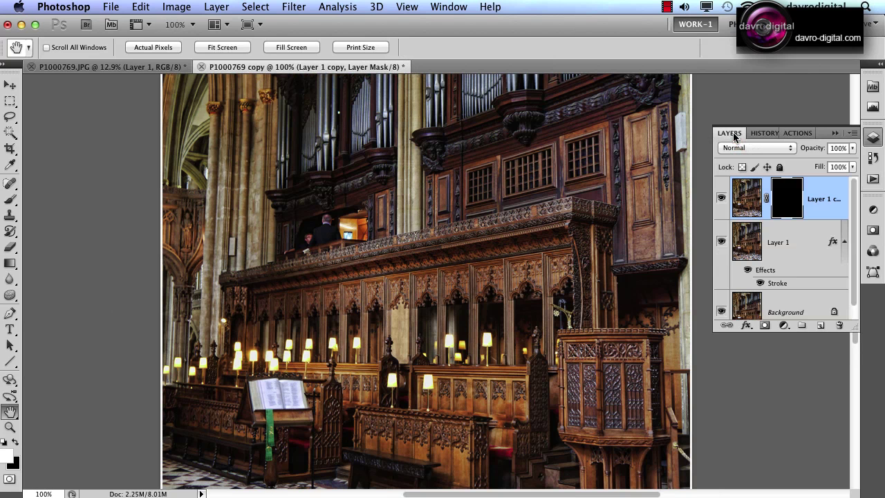
pyautogui.keyDown('shift'); pyautogui.click(784, 201); pyautogui.keyUp('shift')
pyautogui.keyDown('shift'); pyautogui.click(786, 200); pyautogui.keyUp('shift')
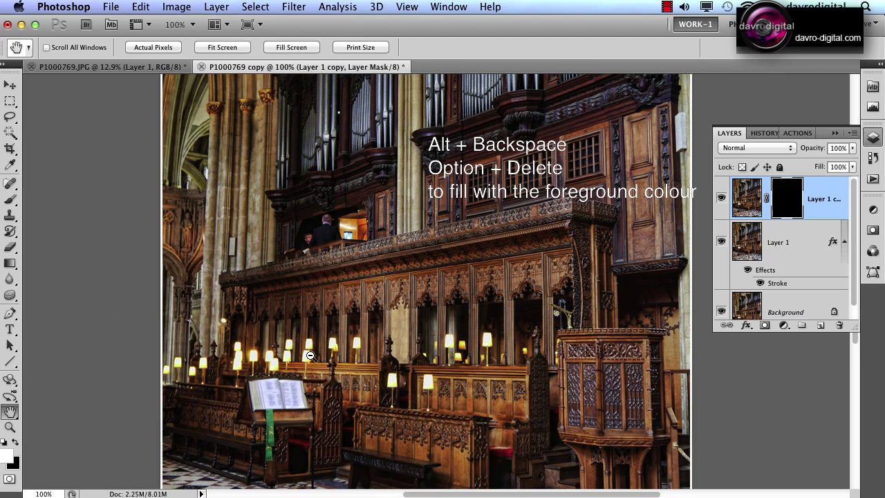
# Step: Fill the mask white to reveal the sharpening and lower that layer's opacity slightly
pyautogui.hotkey('alt', 'BackSpace')
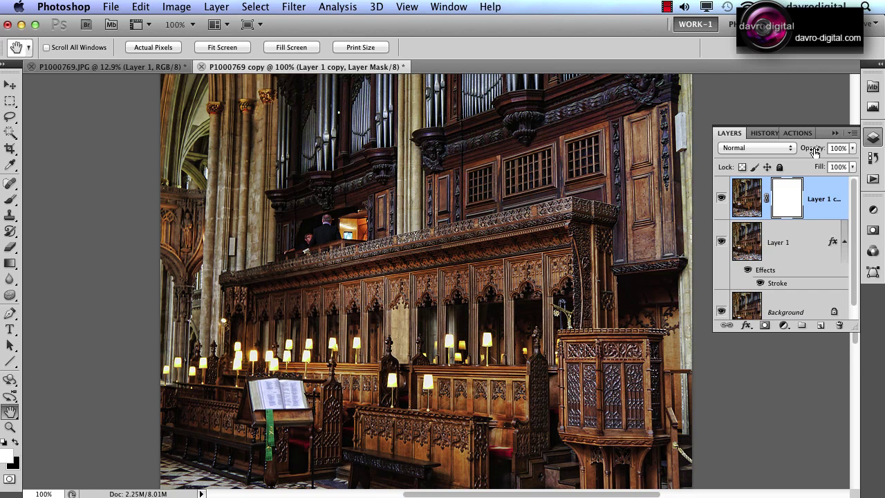
pyautogui.moveTo(814, 151); pyautogui.dragTo(811, 152)
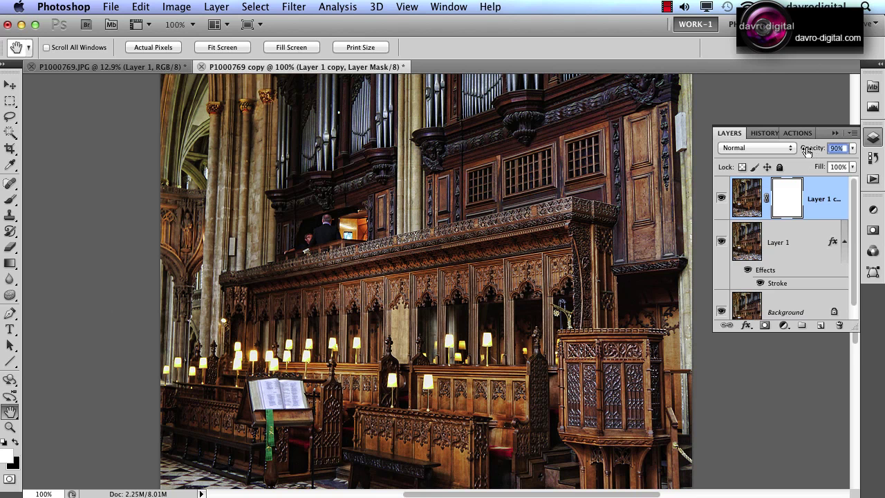
pyautogui.moveTo(809, 151); pyautogui.dragTo(810, 151)
# Step: Merge all the copy's layers down into a single Background layer and fit it in the window
pyautogui.press('Delete')
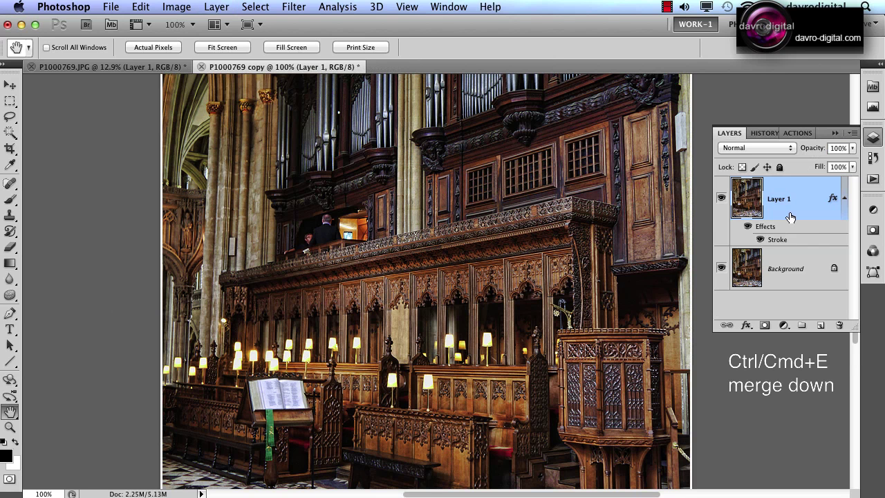
pyautogui.press('super+e')
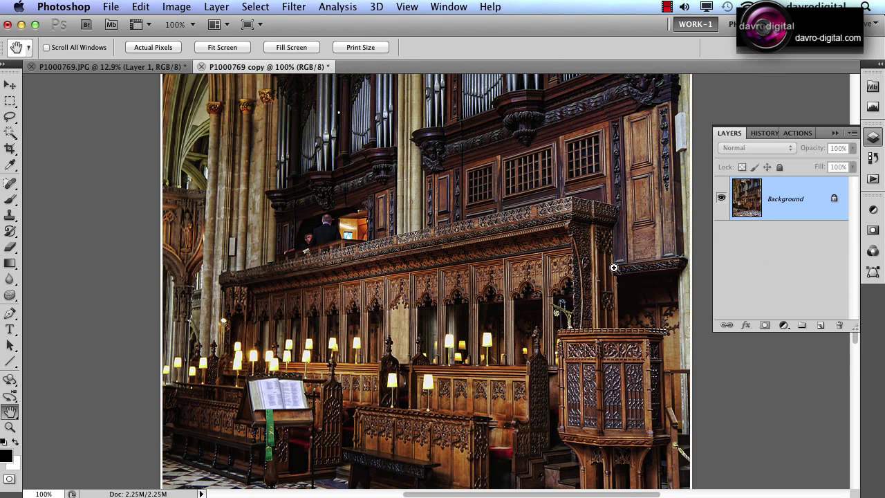
pyautogui.press('super+0')
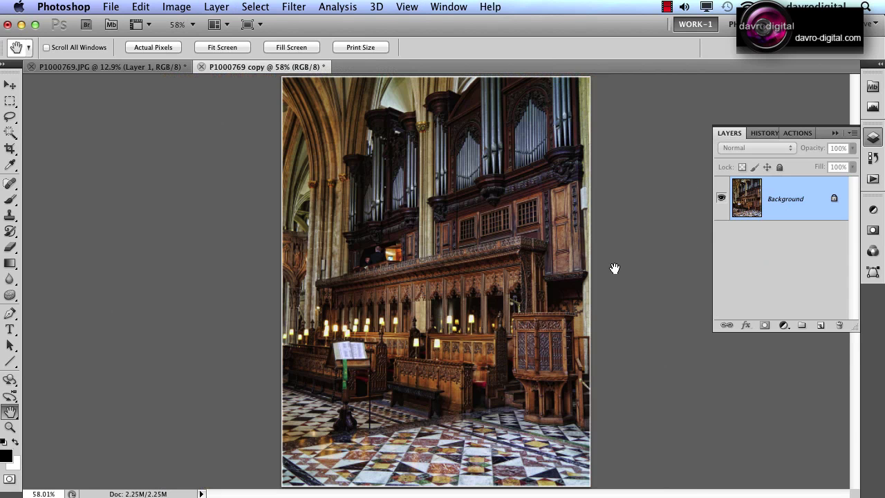
pyautogui.click(169, 69)
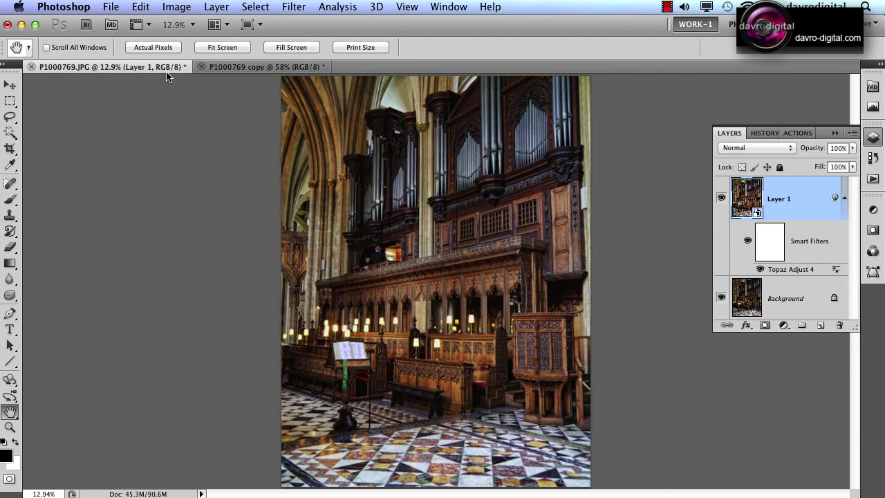
pyautogui.click(721, 298)
pyautogui.click(722, 298)
pyautogui.click(721, 199)
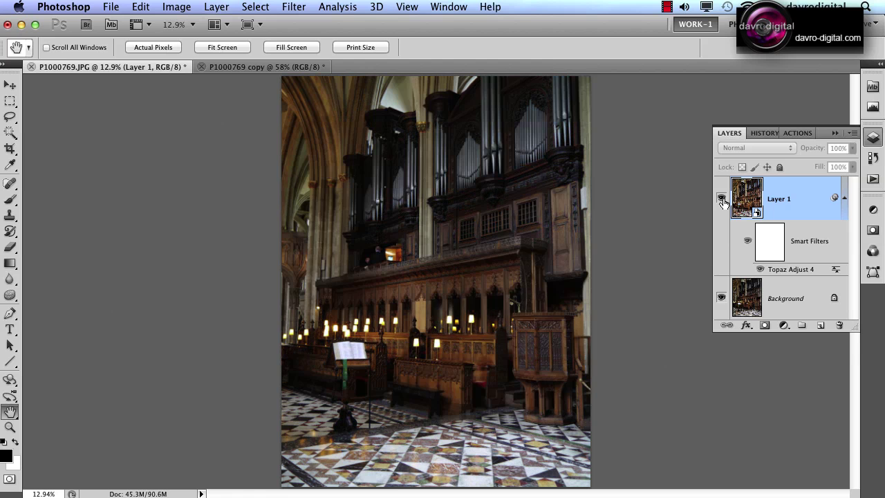
pyautogui.click(723, 199)
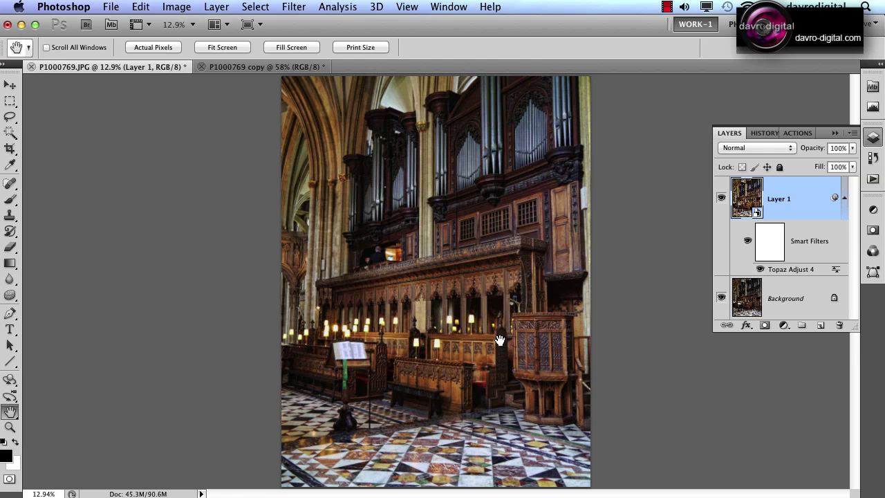
pyautogui.click(285, 66)
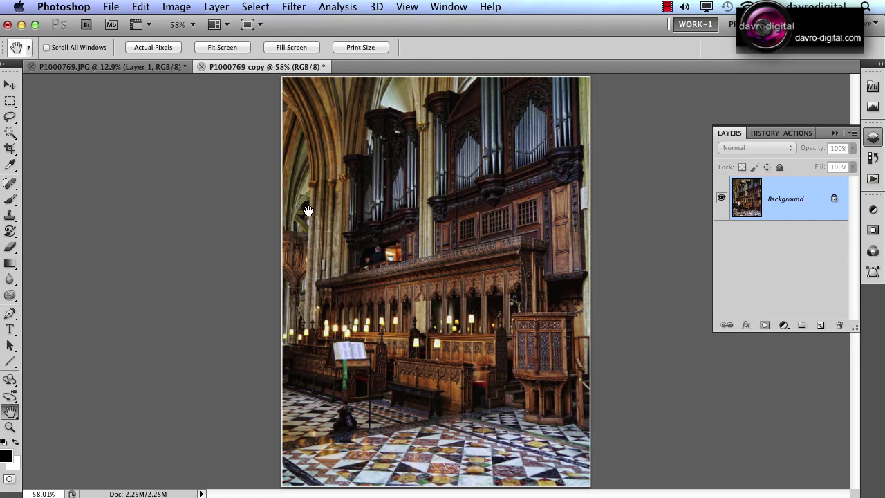